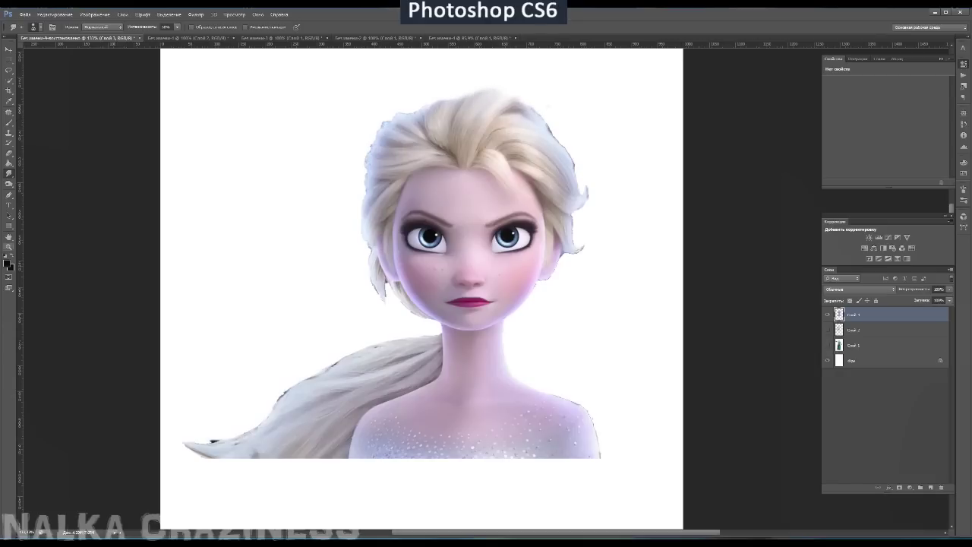
Duplicate the portrait layer and shift the copy's hue so the skin turns green.
key("ctrl+j")
key("ctrl+u")
key("Return")
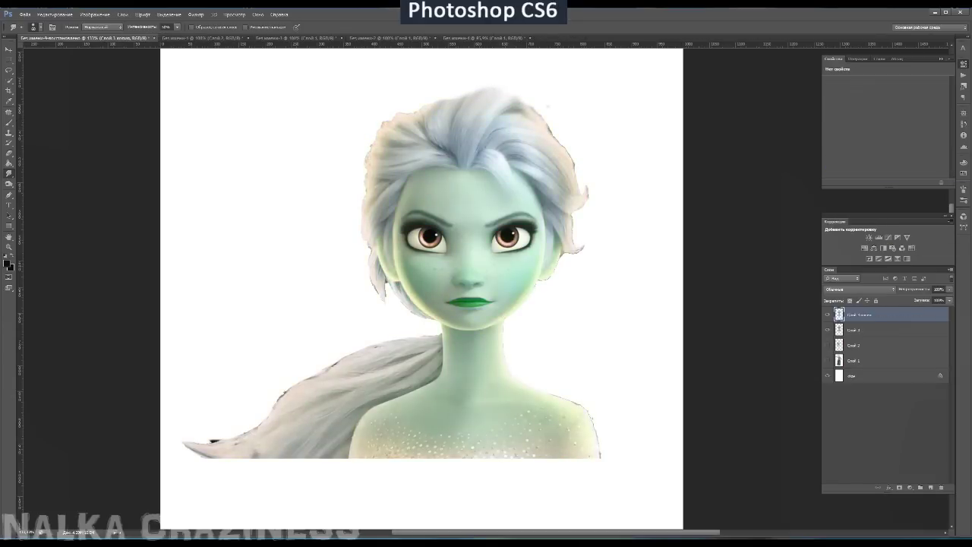
Erase the green copy over the eyes, lips and hair to bring back their original colours.
scroll(467, 251, "up", 3)
left_click_drag(498, 237, 513, 238)
left_click_drag(422, 238, 437, 238)
left_click_drag(456, 302, 479, 301)
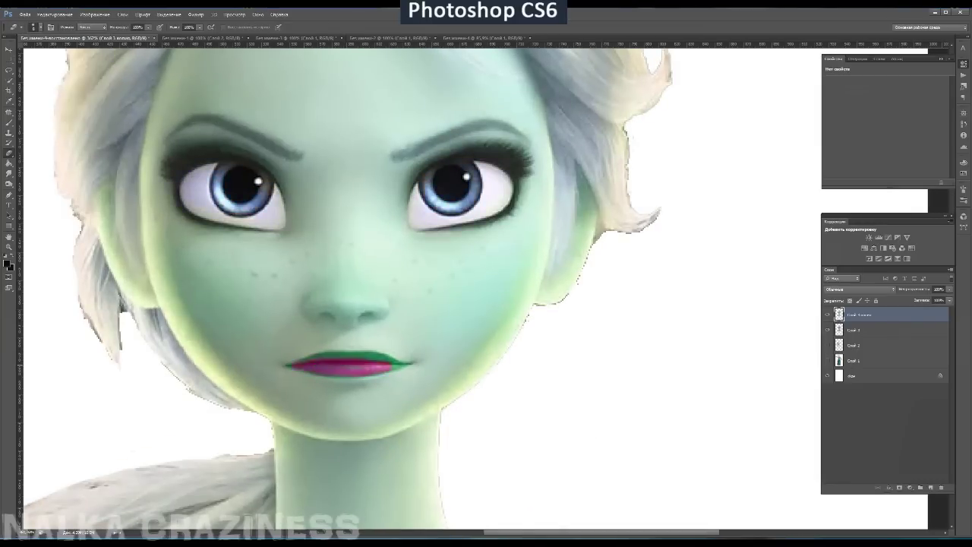
key("ctrl+1")
key("e")
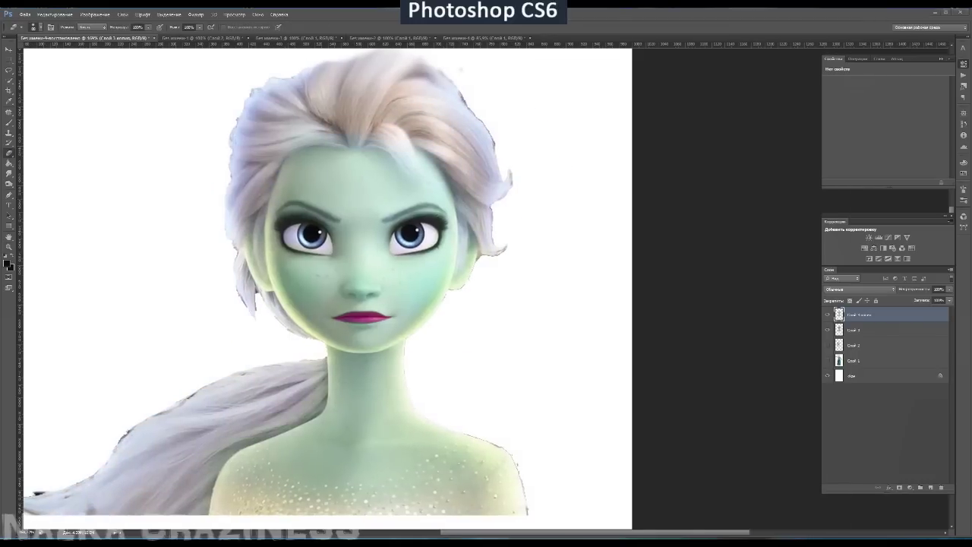
Paste the clouded white eye and fit it over the portrait's right-hand eye with Free Transform.
key("ctrl+v")
key("ctrl+t")
left_click_drag(630, 213, 456, 200)
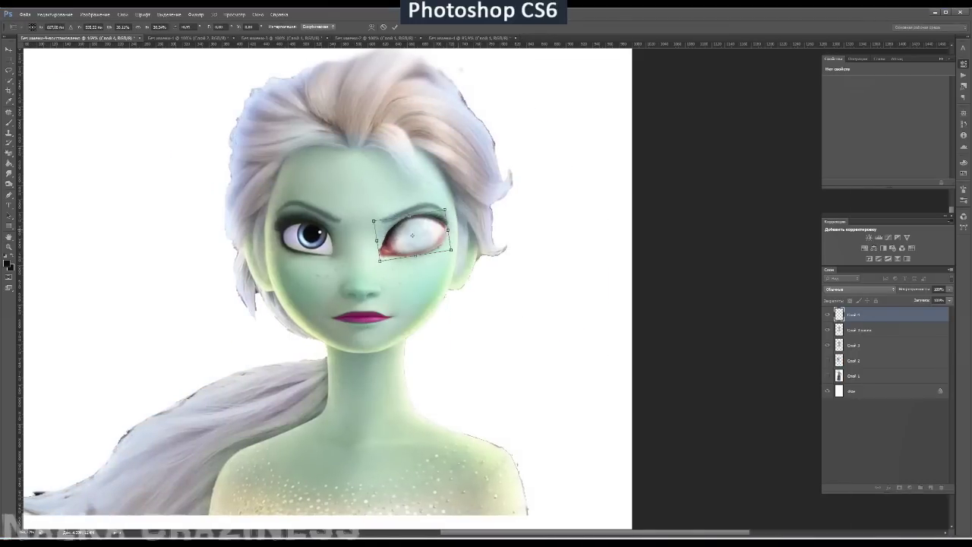
key("ctrl+plus")
key("ctrl+plus")
left_click_drag(415, 239, 449, 220)
left_click_drag(577, 142, 554, 156)
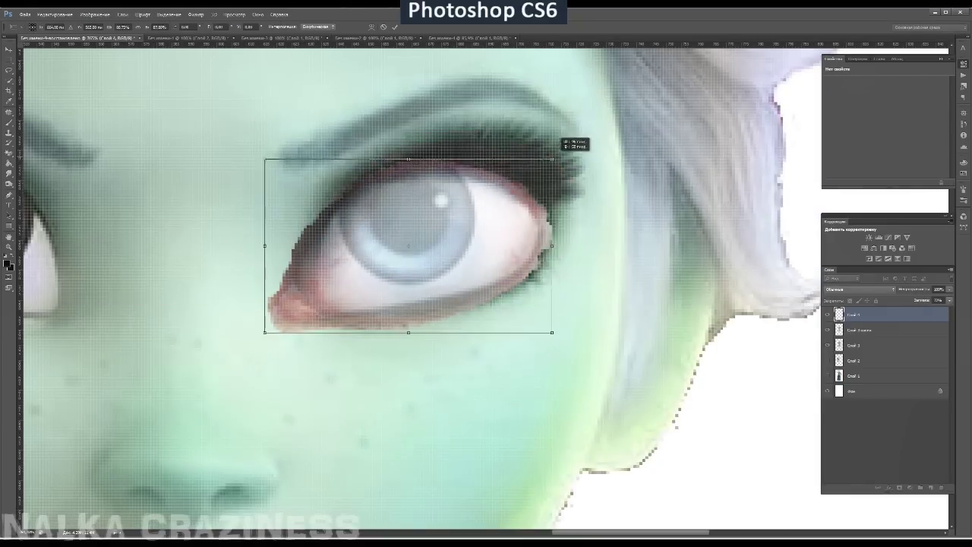
key("Return")
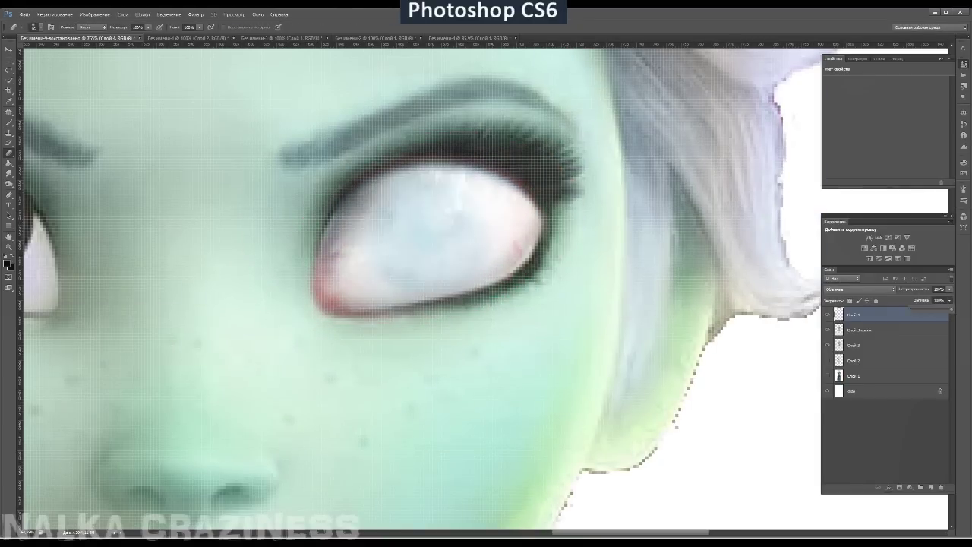
Duplicate the white eye and shape the copy over the left-hand eye with Free Transform and Puppet Warp.
key("ctrl+minus")
key("ctrl+minus")
key("ctrl+plus")
key("v")
key("ctrl+j")
key("ctrl+t")
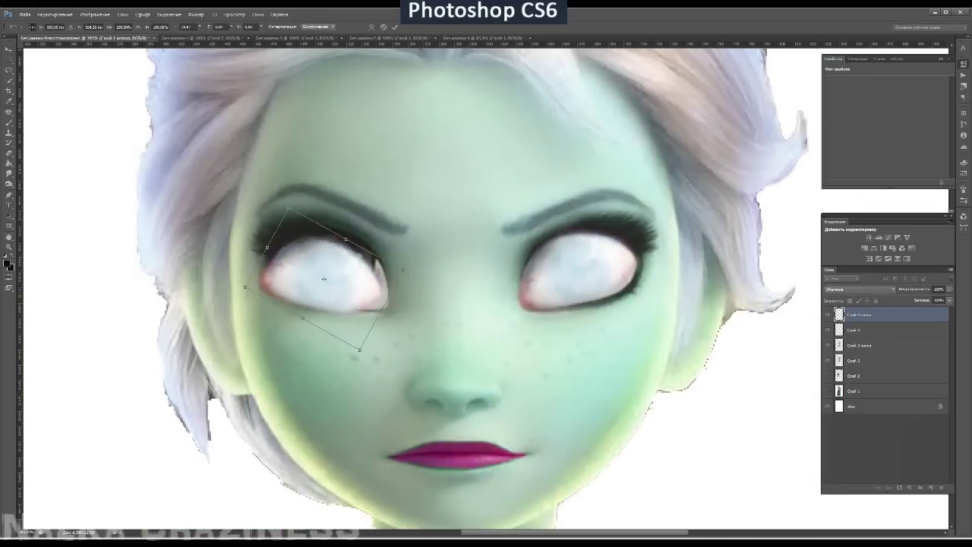
left_click(102, 152)
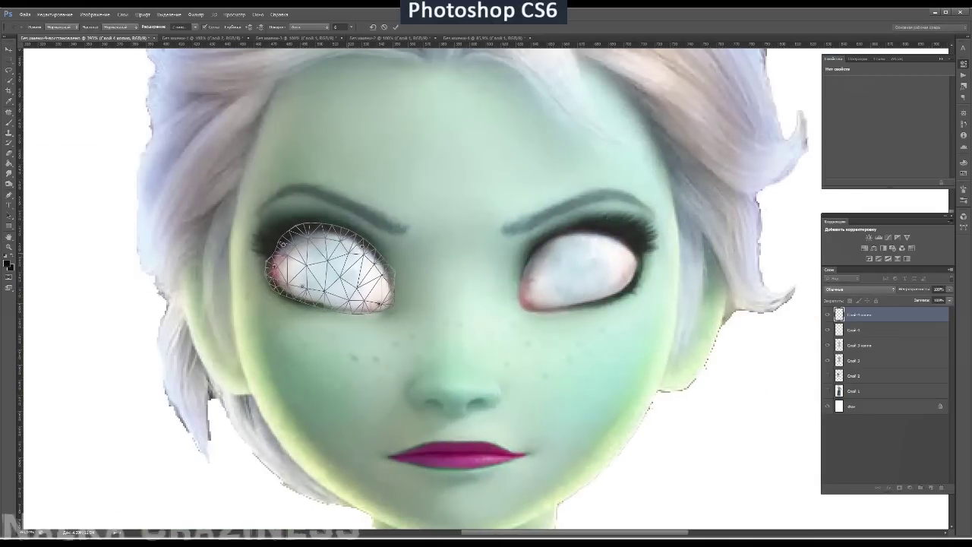
key("Return")
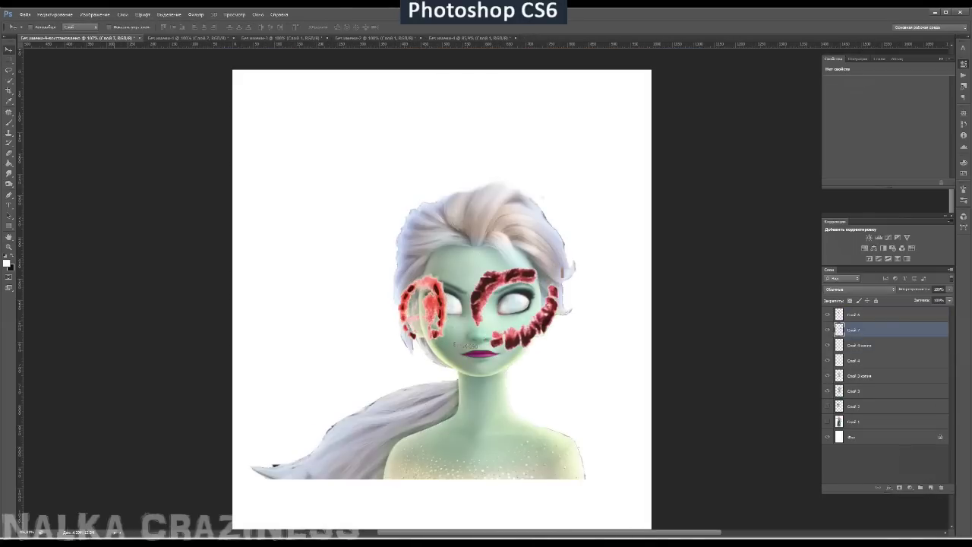
Scale down the dark red bite wound and place it on the left-hand shoulder.
key("e")
left_click(854, 330)
key("ctrl+t")
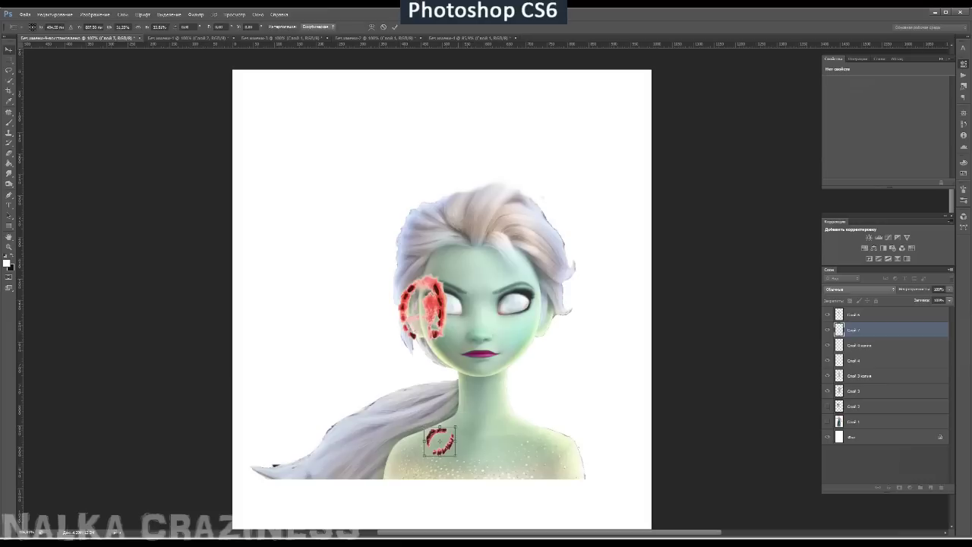
key("Return")
Scale down the bright red bite wound and place it on the right-hand side of the neck.
left_click(854, 315)
left_click(55, 13)
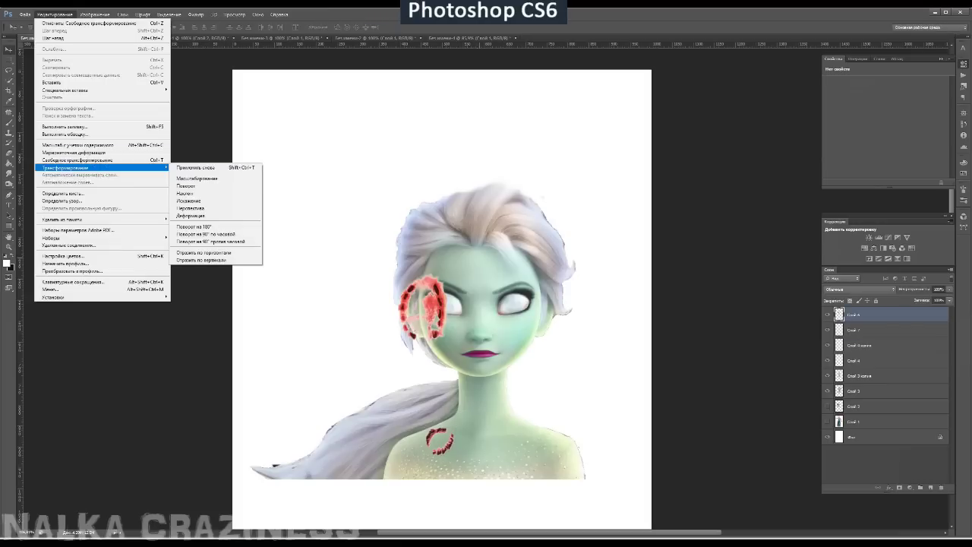
left_click(205, 178)
left_click_drag(449, 275, 430, 310)
key("e")
scroll(510, 404, "up", 5)
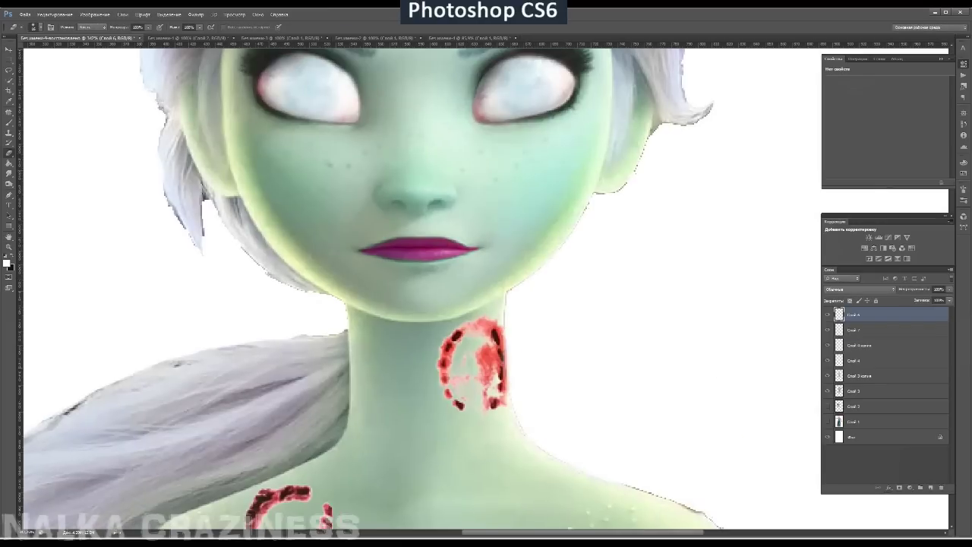
Select the shoulder bite's layer and lower its opacity slightly.
key("alt+bracketleft")
key("ctrl+0")
key("z")
scroll(486, 289, "up", 3)
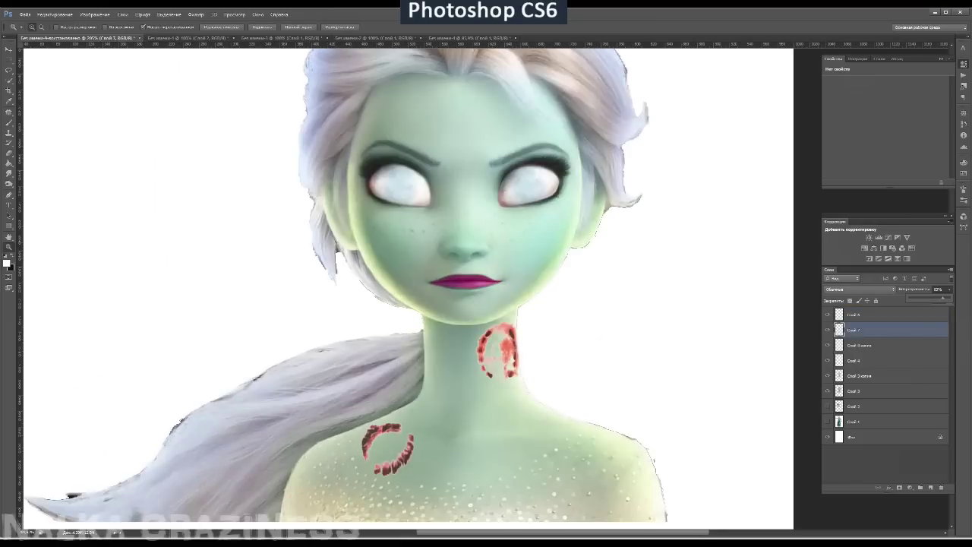
Paste the bleeding puncture wounds and remove their white background with a Color Range selection.
key("ctrl+v")
right_click(576, 242)
left_click(646, 393)
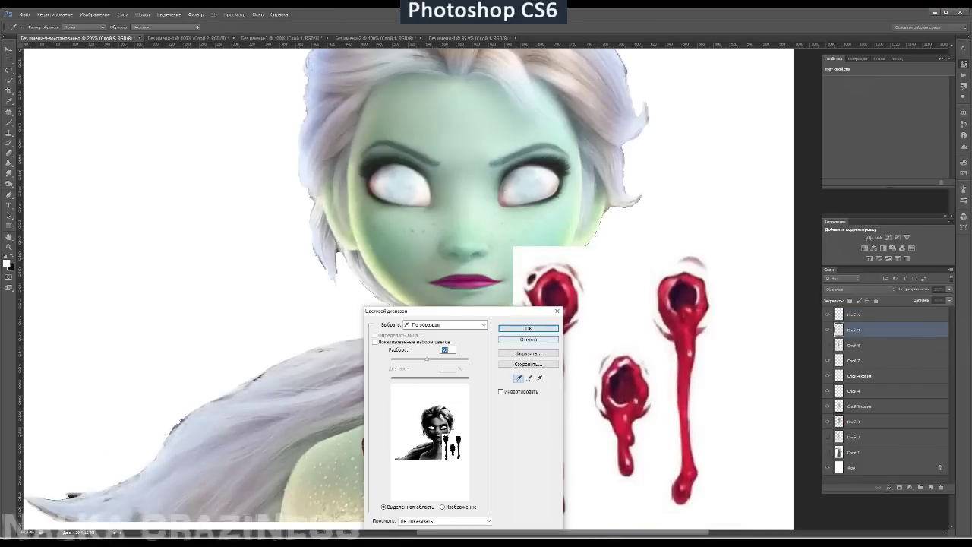
key("Return")
key("Delete")
key("ctrl+d")
Scale down the bleeding puncture wounds and place them over the bite on the neck.
key("ctrl+t")
left_click_drag(668, 283, 521, 326)
key("Return")
key("v")
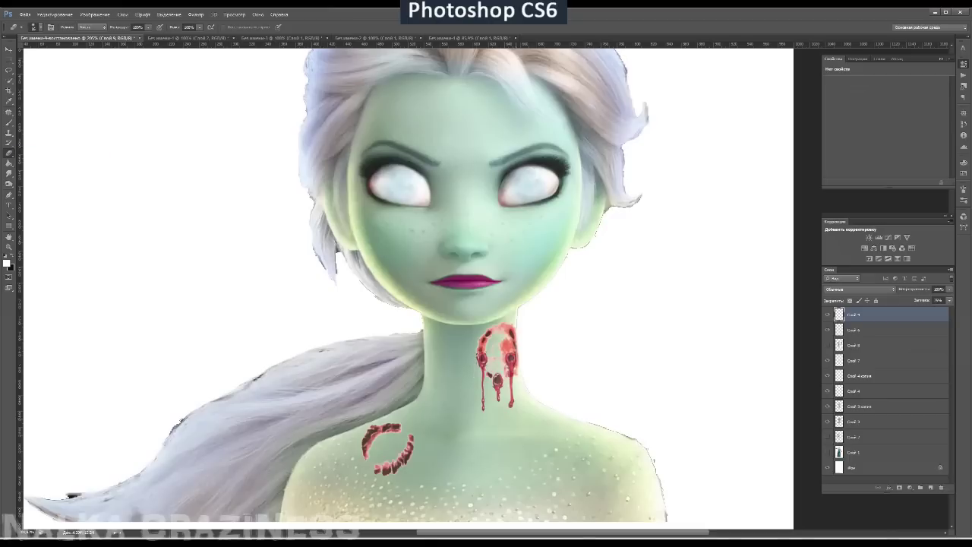
Paste the sheet of stitches and claw scratches and delete its light background with a Color Range selection.
key("ctrl+v")
key("l")
right_click(354, 176)
left_click(410, 199)
key("Return")
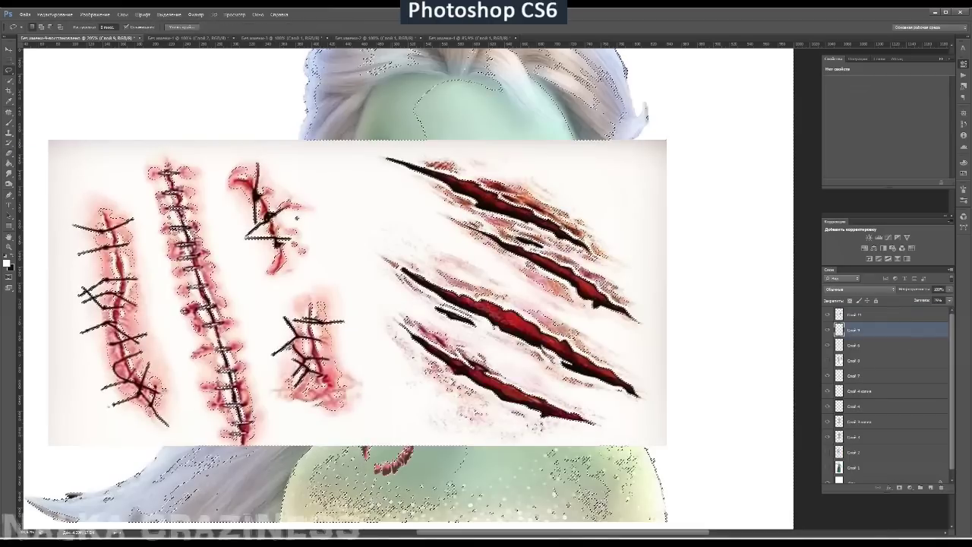
key("Delete")
key("ctrl+d")
Scale down the sheet of stitches and scratches and move it to the left of the face.
left_click(54, 15)
left_click(68, 206)
left_click_drag(667, 445, 315, 304)
key("Return")
Copy the claw scratches to a new layer, move them to the right-hand cheek and scale them down.
key("m")
left_click_drag(220, 113, 410, 302)
key("ctrl+j")
left_click_drag(315, 205, 566, 242)
key("ctrl+t")
left_click_drag(637, 191, 603, 209)
key("Return")
key("e")
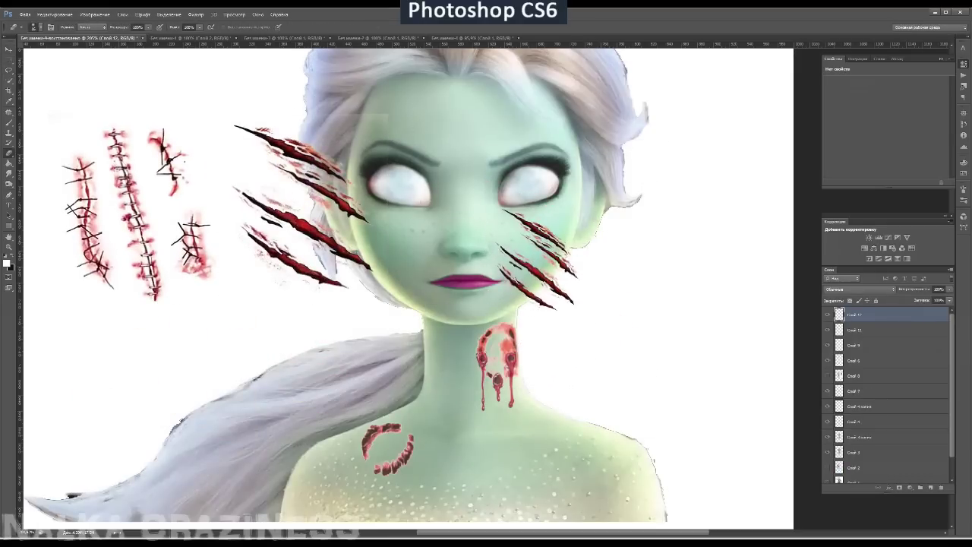
Shrink the claw scratches to fit within the right-hand cheek and select the wound sheet's layer.
left_click(55, 15)
left_click(69, 157)
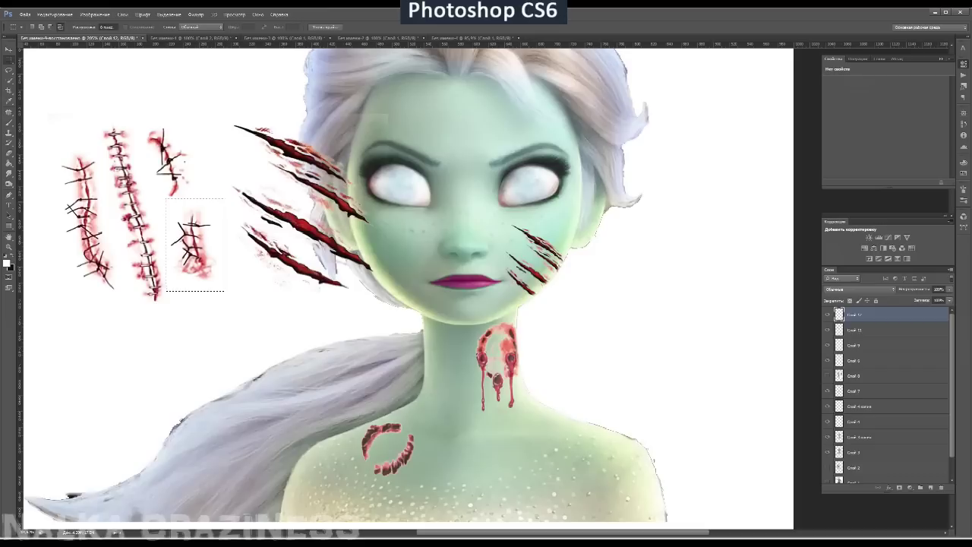
left_click(882, 330)
left_click_drag(293, 139, 266, 174)
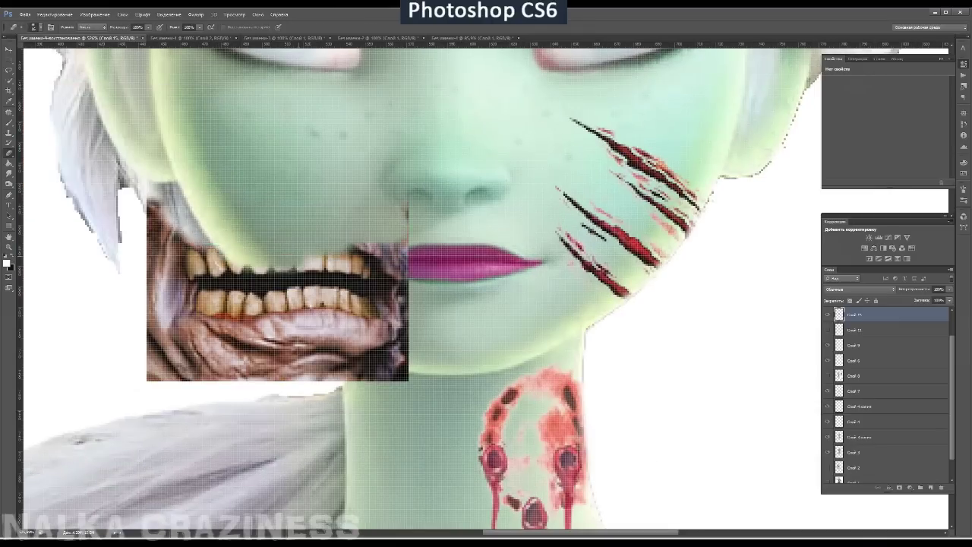
Erase the upper teeth and the rough outer edges of the pasted zombie mouth.
left_click_drag(152, 243, 402, 243)
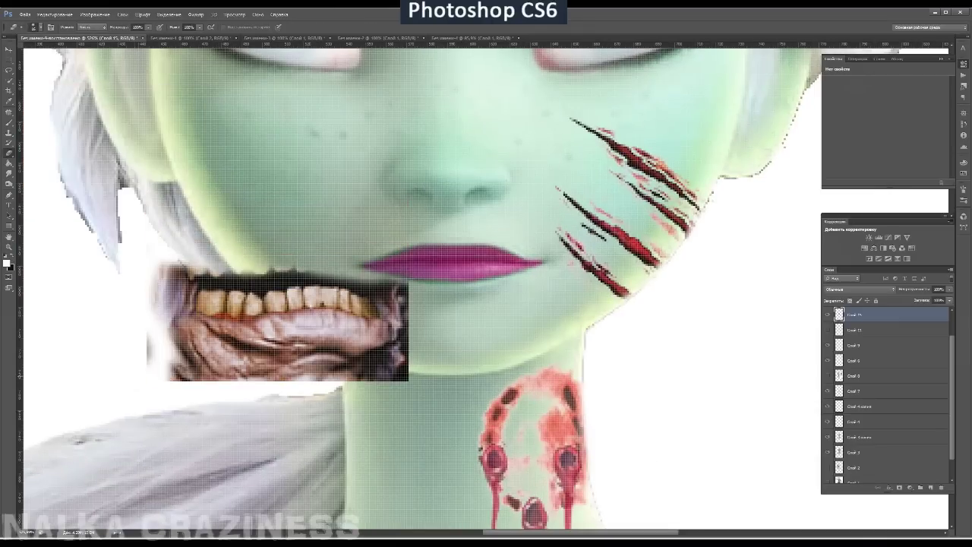
left_click_drag(175, 368, 403, 369)
left_click_drag(152, 266, 160, 357)
Scale down the zombie mouth and position it over the left half of the portrait's lips.
key("ctrl+t")
left_click_drag(348, 265, 510, 167)
key("Return")
mouse_move(505, 273)
left_mouse_down()
mouse_move(516, 227)
mouse_move(416, 246)
mouse_move(484, 255)
mouse_move(477, 278)
left_mouse_up()
Erase and smudge the zombie mouth's edges to blend them into the lips and chin.
key("e")
key("v")
right_click(417, 286)
left_click(436, 292)
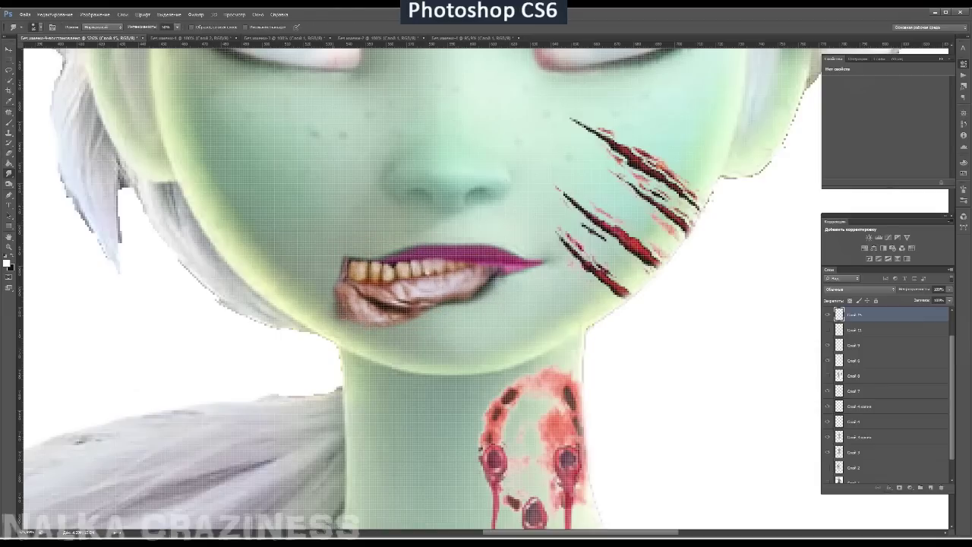
key("e")
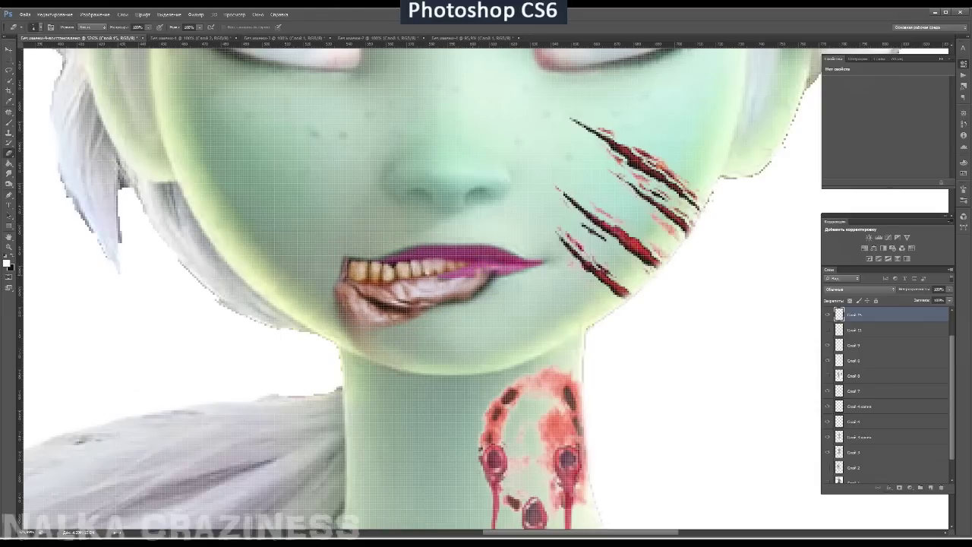
Select the green portrait copy in the layer stack and merge it into the original portrait layer.
key("alt+bracketleft")
key("alt+bracketleft")
key("alt+bracketleft")
key("alt+bracketleft")
key("alt+bracketleft")
key("alt+bracketleft")
key("alt+bracketleft")
key("alt+bracketleft")
key("alt+bracketleft")
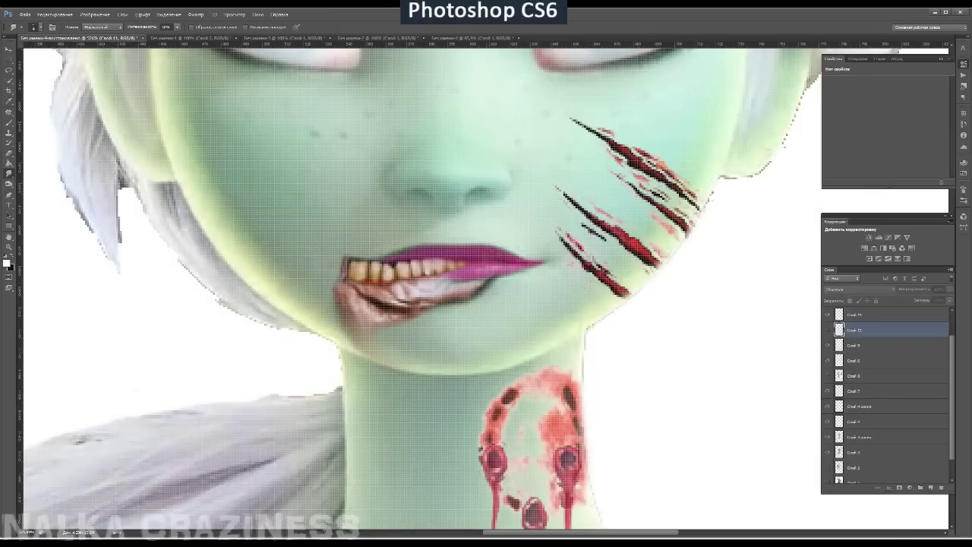
key("alt+bracketright")
key("alt+bracketleft")
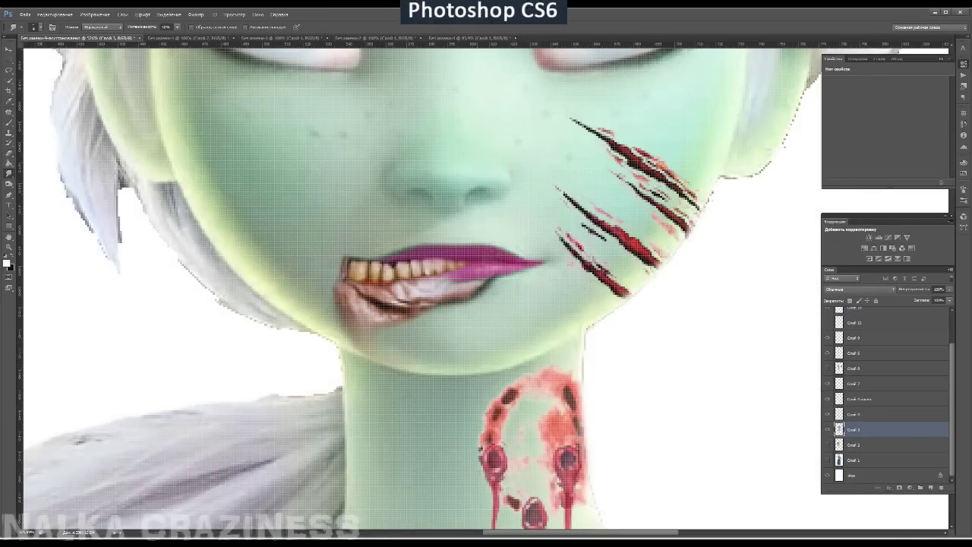
Copy the lip area to a new layer and bend the upper lip over the teeth with Puppet Warp.
key("Return")
left_click(839, 430, "ctrl")
left_click(64, 14)
left_click(76, 156)
key("Return")
key("ctrl+j")
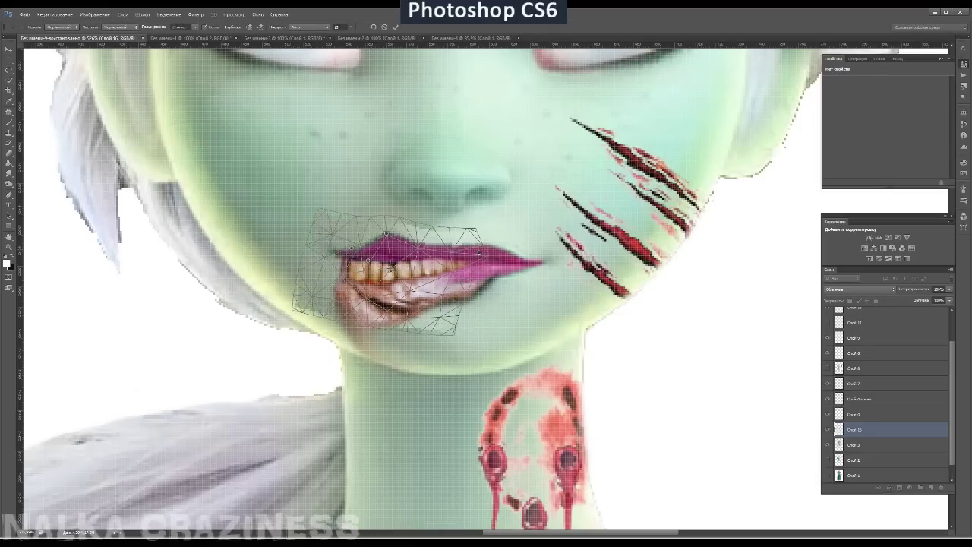
key("Return")
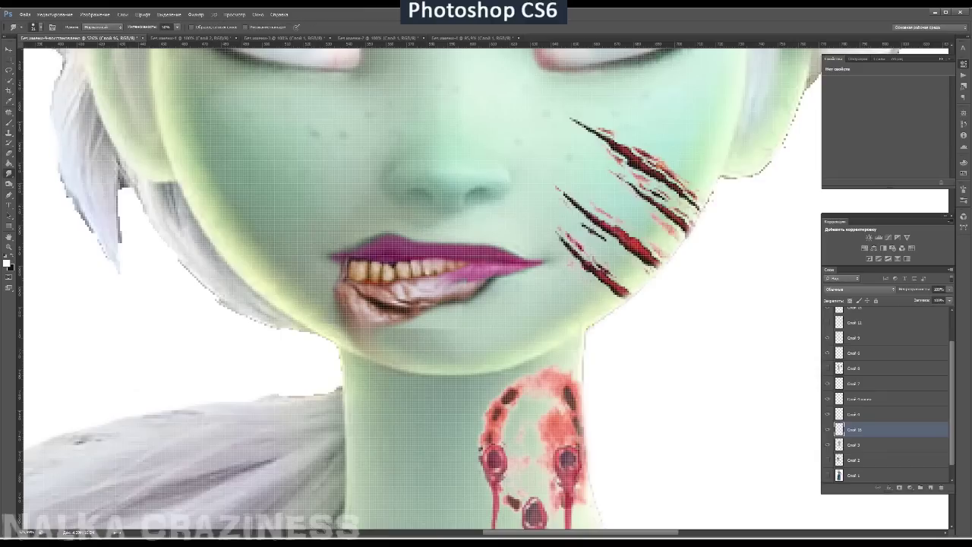
Duplicate a wound layer, place a thin cut above the upper lip and clean up the mouth area.
scroll(839, 465, "up", 2)
key("e")
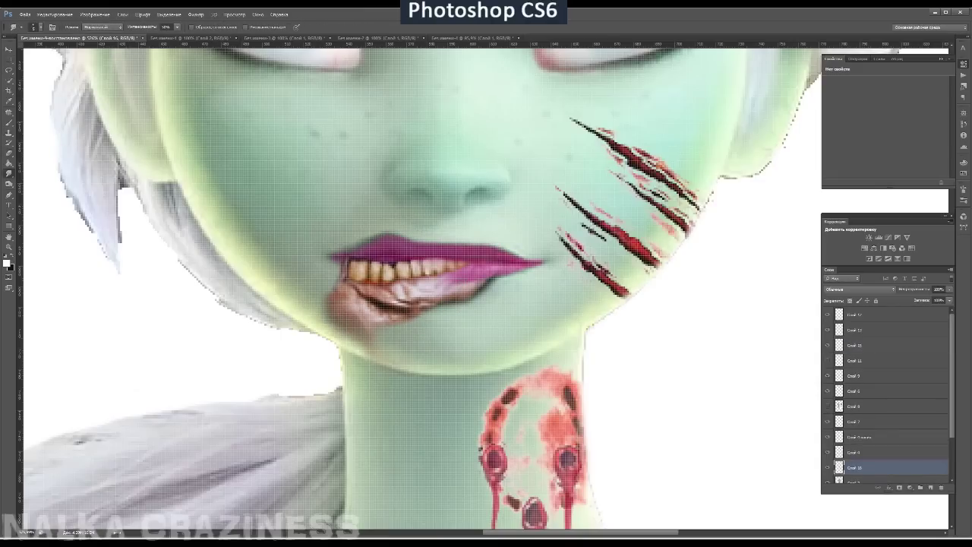
key("ctrl+j")
left_click_drag(251, 273, 383, 224)
key("b")
scroll(425, 266, "down", 5)
scroll(425, 266, "up", 2)
key("e")
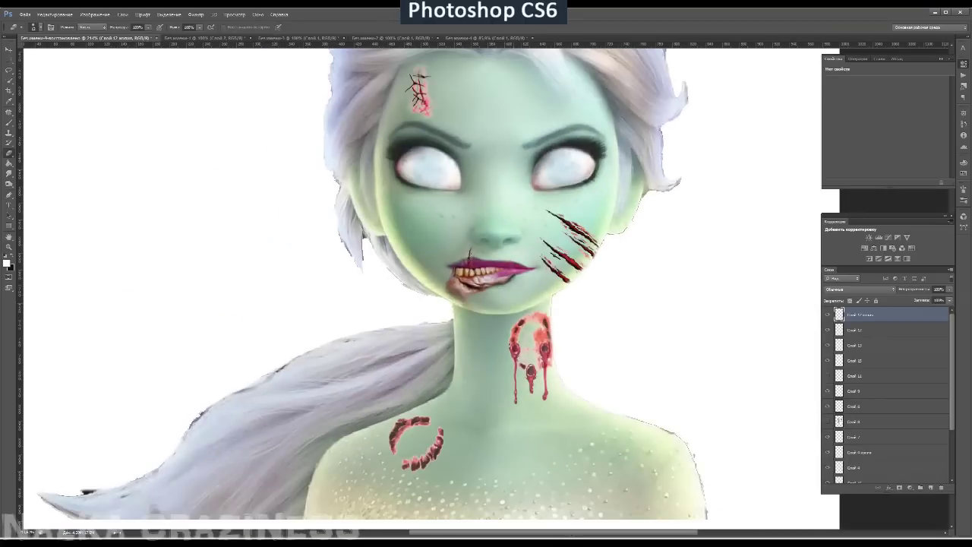
left_click(511, 288)
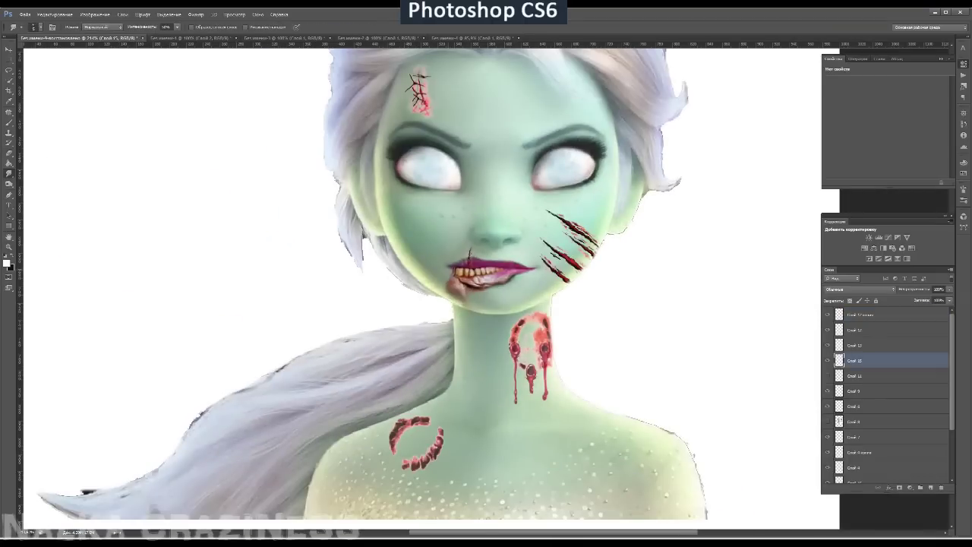
Duplicate the neck's blood drips and fit the smaller copy below the zombie mouth.
key("v")
left_click(524, 364, "ctrl")
key("ctrl+alt+t")
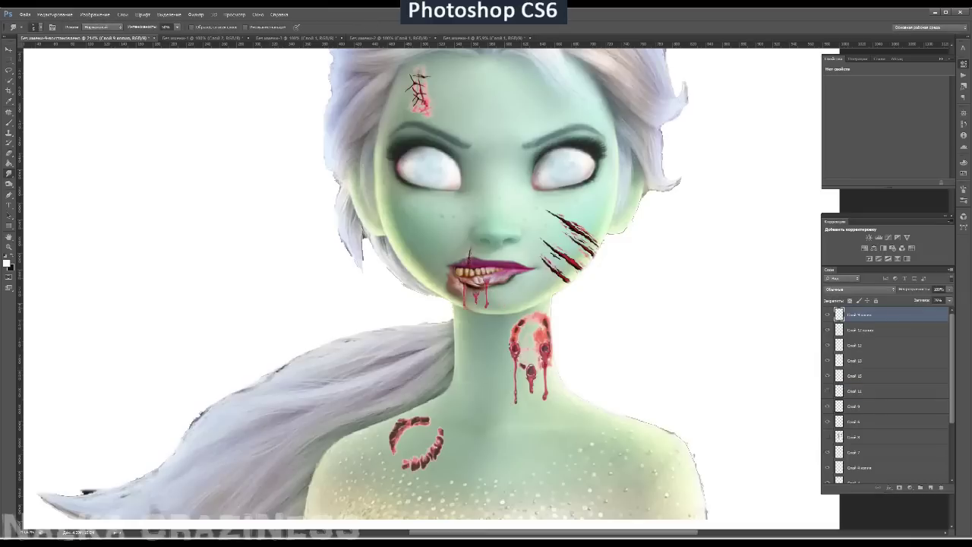
Darken the skin around the eyes, chin and forehead with the Burn tool and select the forehead scar's layer.
key("ctrl+minus")
key("ctrl+minus")
key("o")
left_click(33, 26)
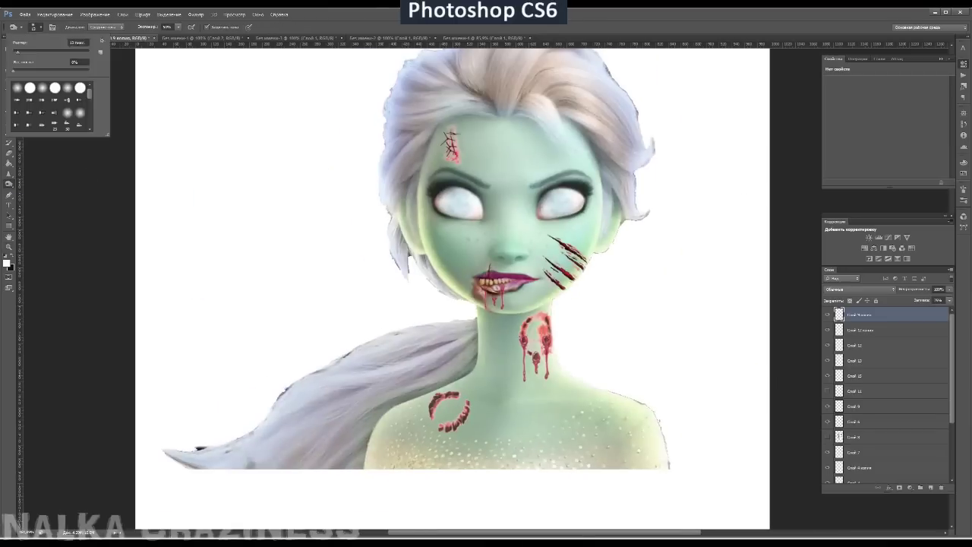
left_click(459, 228, "ctrl")
left_click_drag(473, 225, 445, 228)
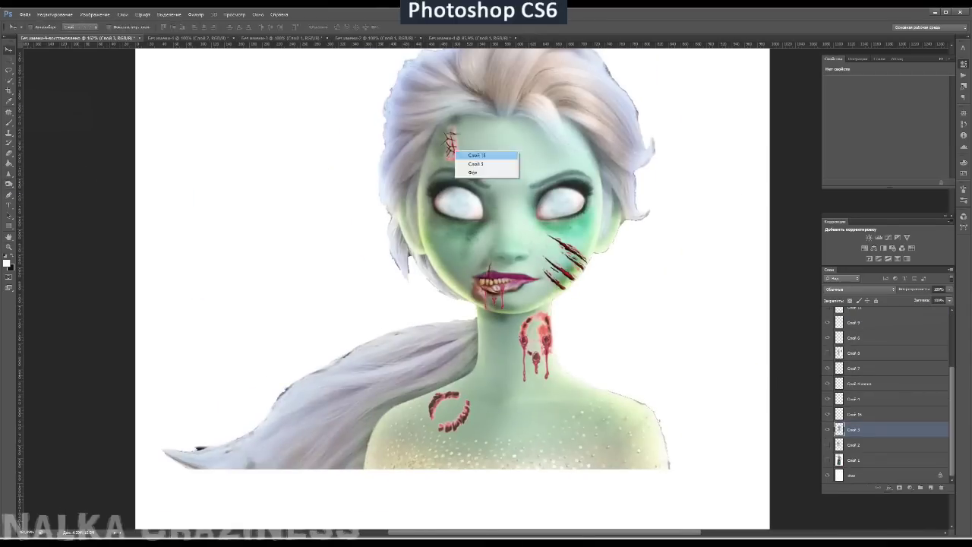
left_click(479, 155)
key("ctrl+plus")
Duplicate the blood drips and place the copy under the nose, erasing the excess.
key("v")
key("ctrl+j")
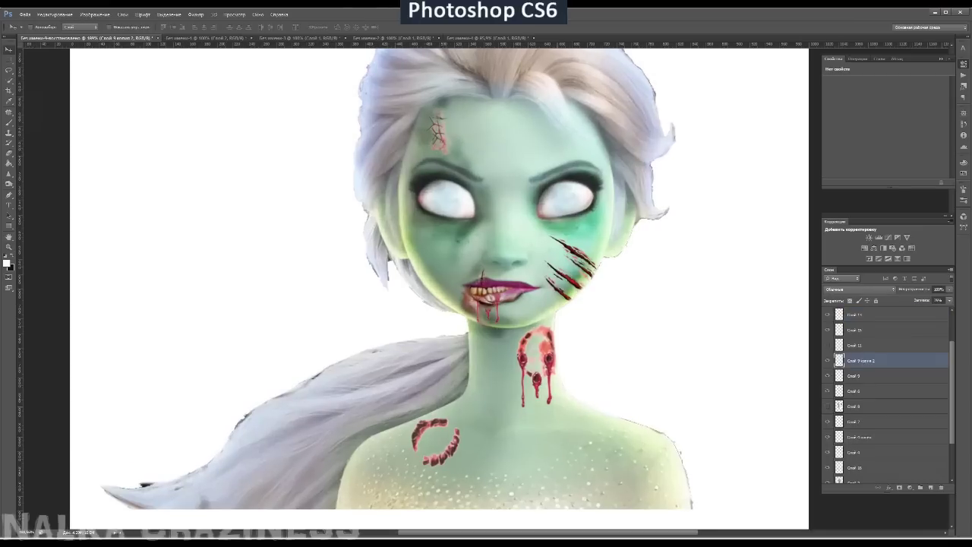
key("Right")
key("e")
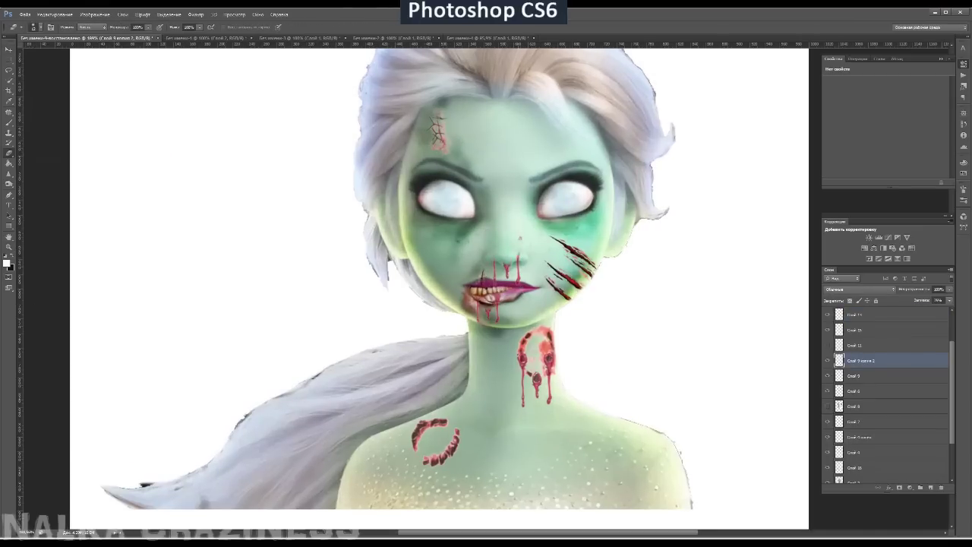
Paste the dark vein texture, duplicate it over the cheek and neck, erase the excess, and bring in the red blood splatter.
key("z")
left_click(532, 310)
key("ctrl+v")
left_click_drag(228, 221, 375, 242)
key("ctrl+j")
key("e")
left_click_drag(303, 175, 326, 308)
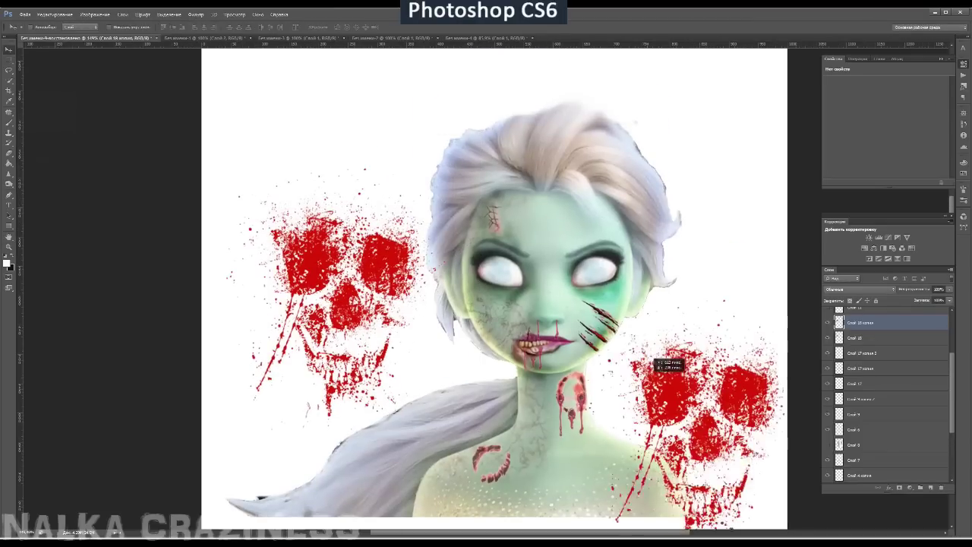
Place copies of the blood splatter on the outer shoulder, scratched cheek and top of the hair, erasing the excess.
key("e")
mouse_move(669, 363)
left_mouse_down()
mouse_move(643, 351)
mouse_move(714, 464)
mouse_move(741, 357)
left_mouse_up()
mouse_move(340, 311)
left_mouse_down()
mouse_move(630, 357)
mouse_move(646, 395)
mouse_move(691, 358)
left_mouse_up()
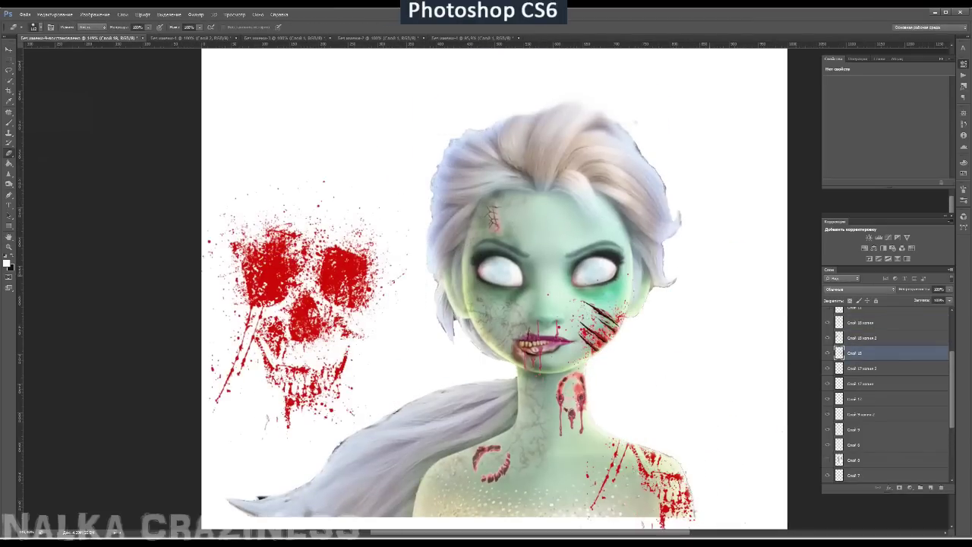
key("ctrl+j")
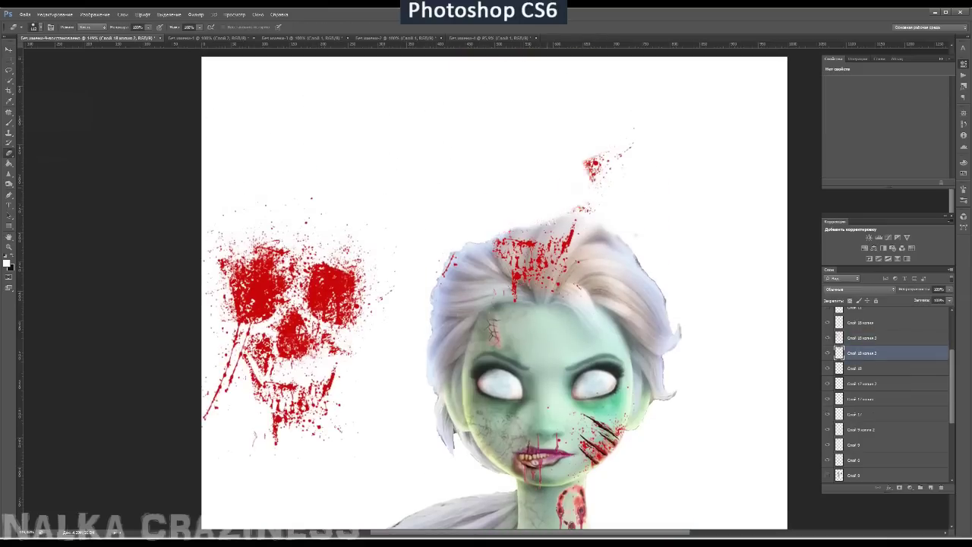
Place a copy of the blood splatter on the chest below the neck and erase the parts outside the skin.
key("v")
scroll(289, 319, "down", 3)
left_click_drag(288, 319, 456, 319)
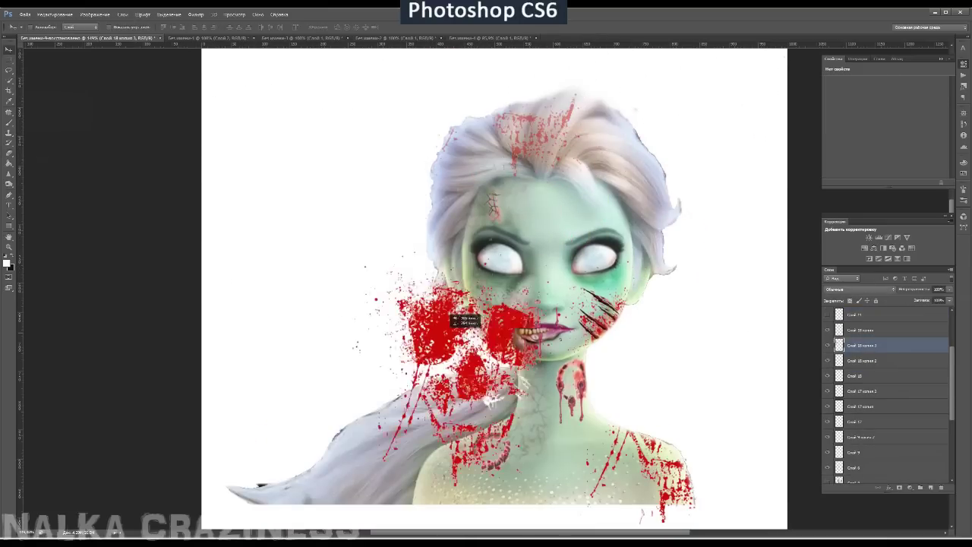
scroll(455, 319, "down", 3)
left_click_drag(471, 243, 334, 221)
key("e")
left_click_drag(449, 228, 532, 250)
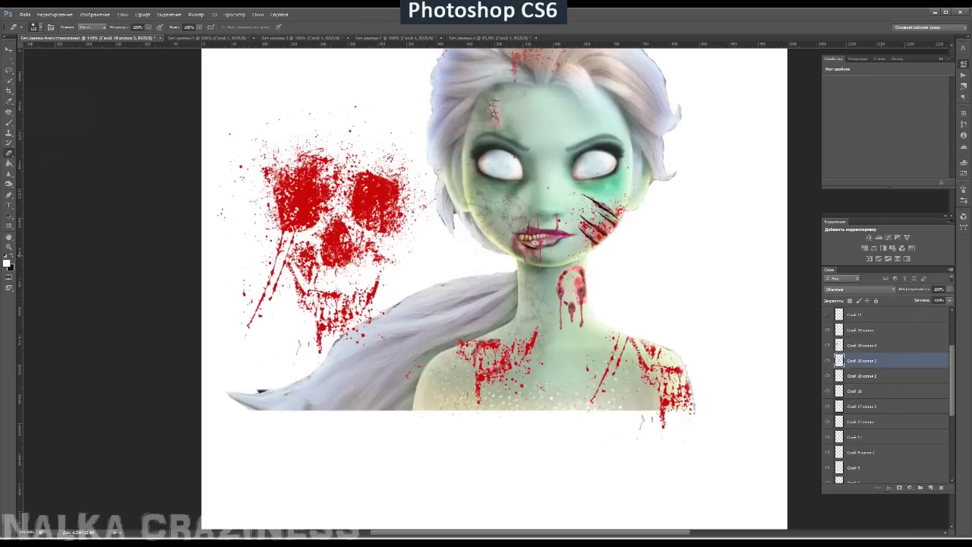
Add a blood splatter to the forehead and merge the portrait's layers into one layer above the body photo.
left_click(862, 314)
key("v")
scroll(455, 289, "up", 2)
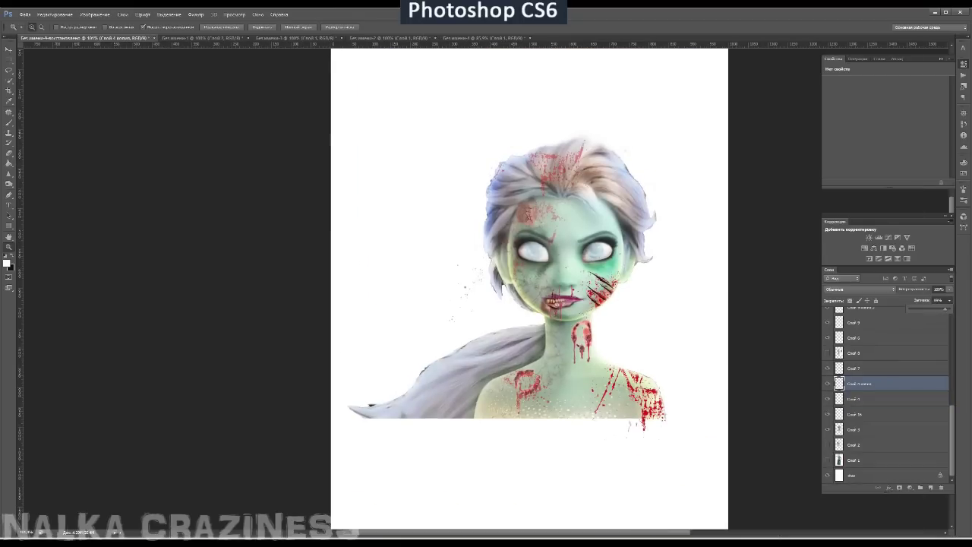
left_click(858, 429)
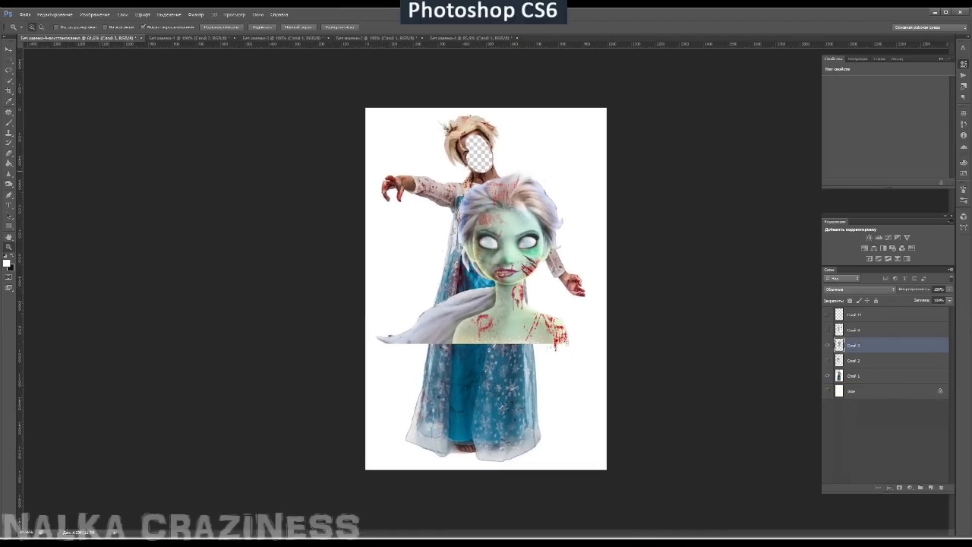
Transform the zombie portrait, tilting, resizing and moving it so the head sits over the body photo's neck.
key("ctrl+t")
left_click_drag(473, 259, 470, 225)
left_click_drag(592, 130, 535, 209)
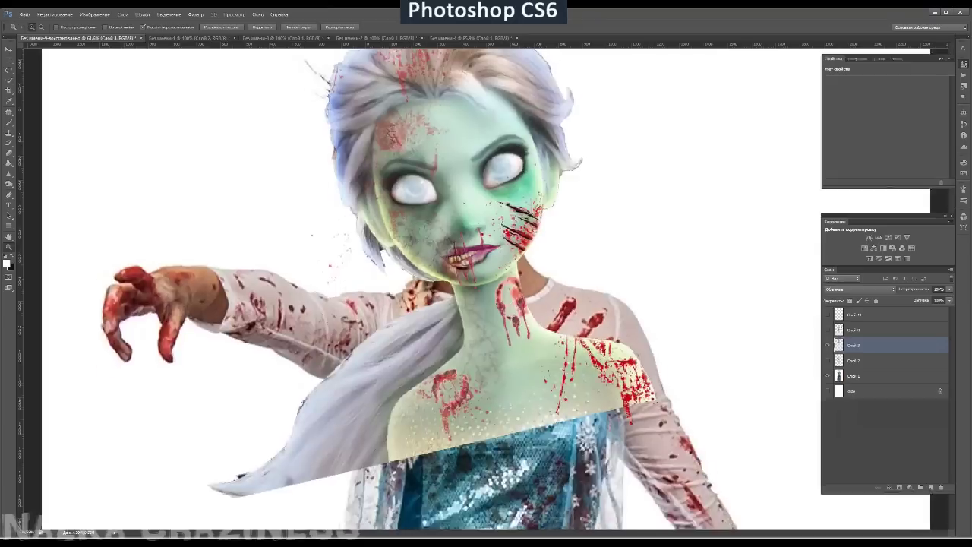
left_click(54, 14)
mouse_move(99, 182)
left_click(186, 185)
left_click_drag(502, 228, 450, 345)
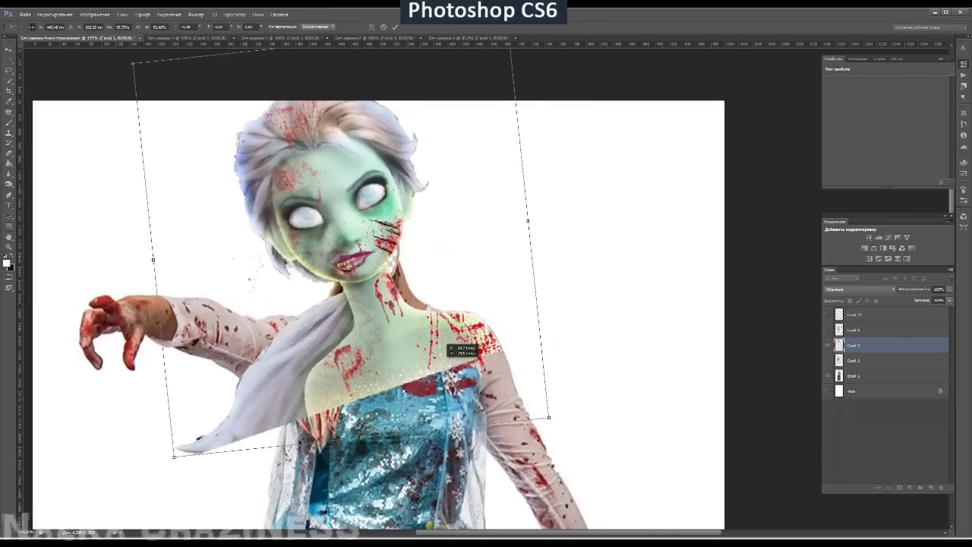
key("Return")
Remove the white background around the body with the Magic Eraser and reshape the body layer to fit the head.
left_click(854, 375)
left_click(55, 14)
left_click(83, 164)
key("Escape")
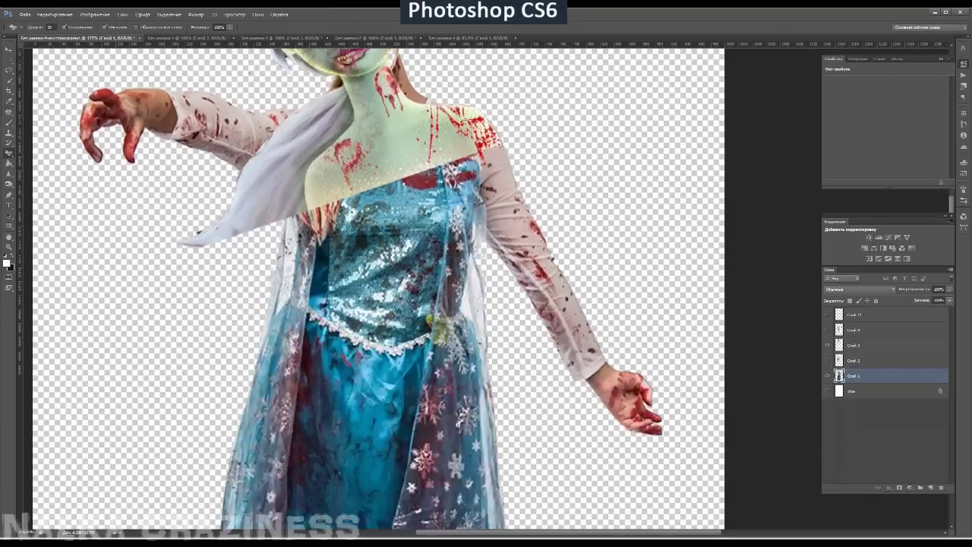
left_click(55, 15)
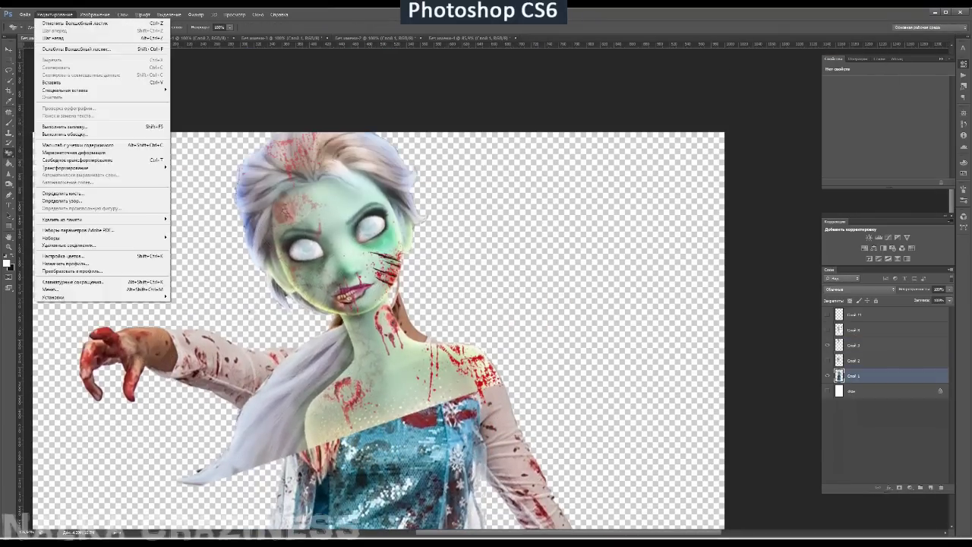
left_click(84, 164)
key("Return")
Lower the portrait layer's fill opacity and erase its ponytail and shoulder where they cover the dress.
left_click(854, 345)
left_click(948, 300)
left_click_drag(950, 308, 934, 308)
left_click(38, 26)
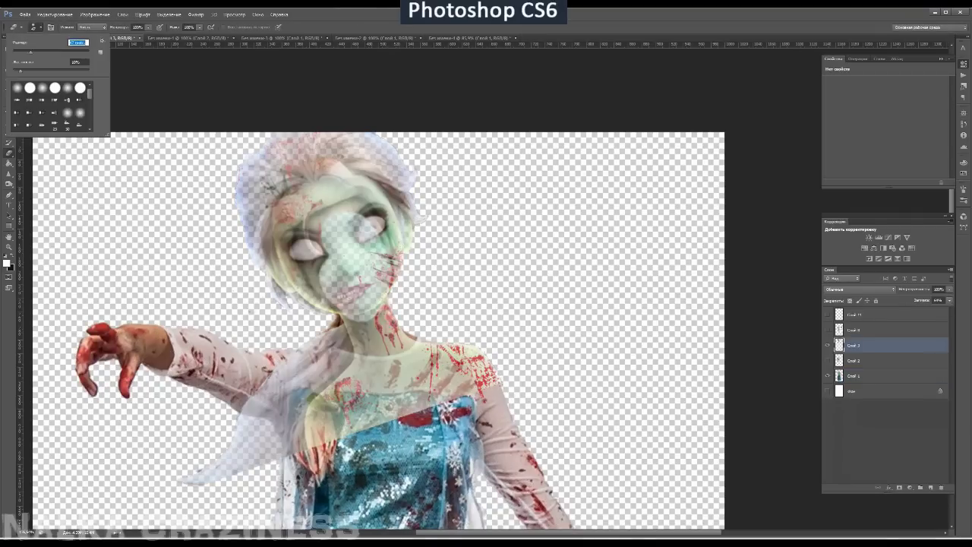
key("Escape")
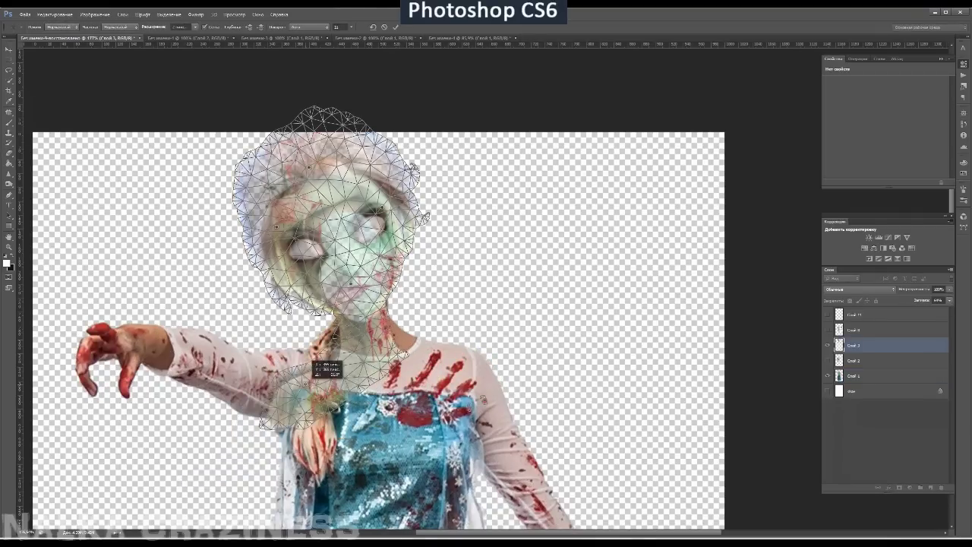
Reshape the portrait with Puppet Warp, restore its full fill opacity and trim the neck to the dress neckline.
key("Return")
key("ctrl+z")
left_click(55, 15)
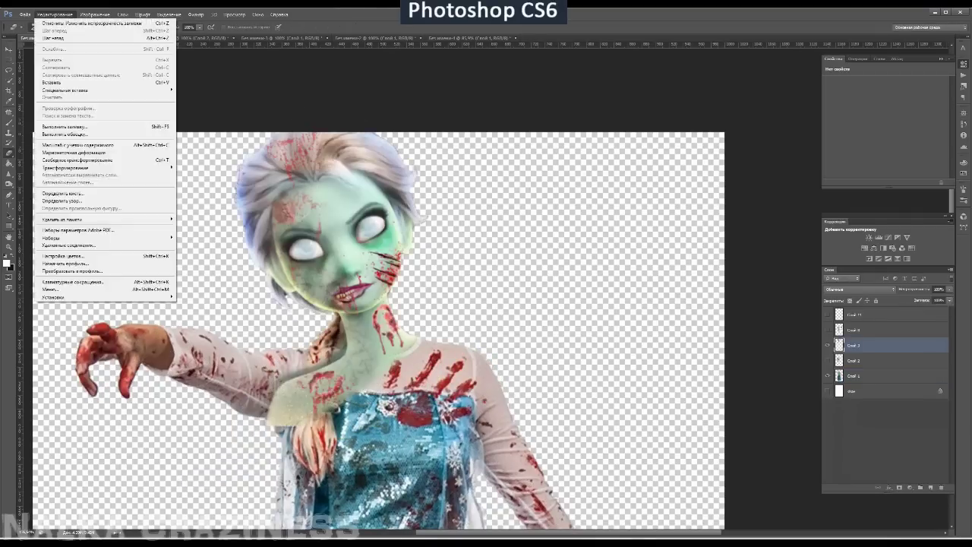
left_click(76, 125)
key("Return")
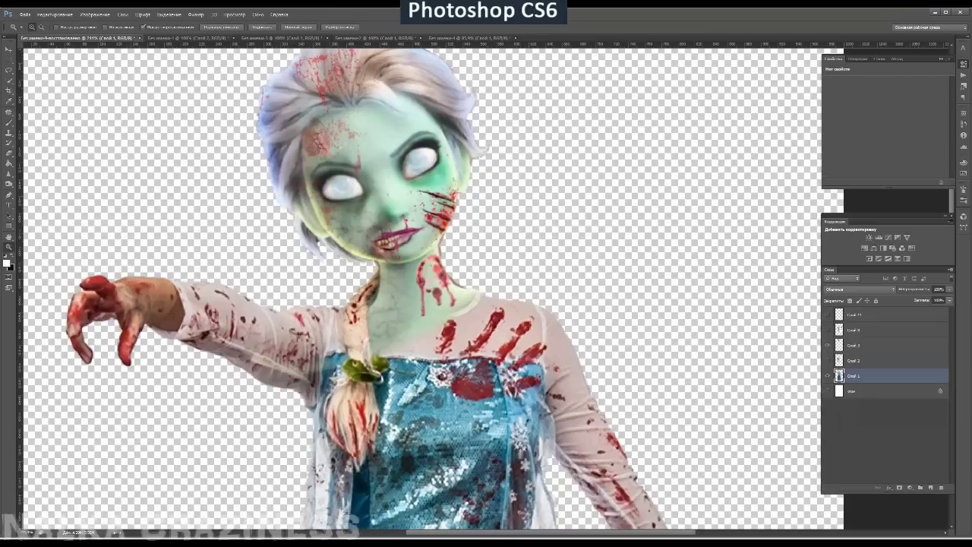
Tint a copy of the body green with Hue/Saturation and erase the tint from everything but the hands and feet.
left_click_drag(914, 111, 920, 111)
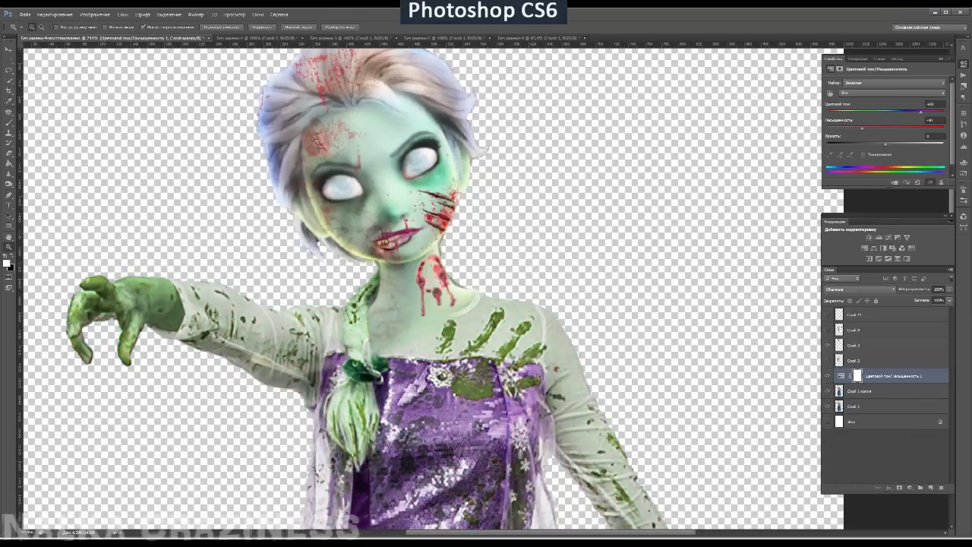
left_click(30, 27)
left_click_drag(190, 334, 251, 357)
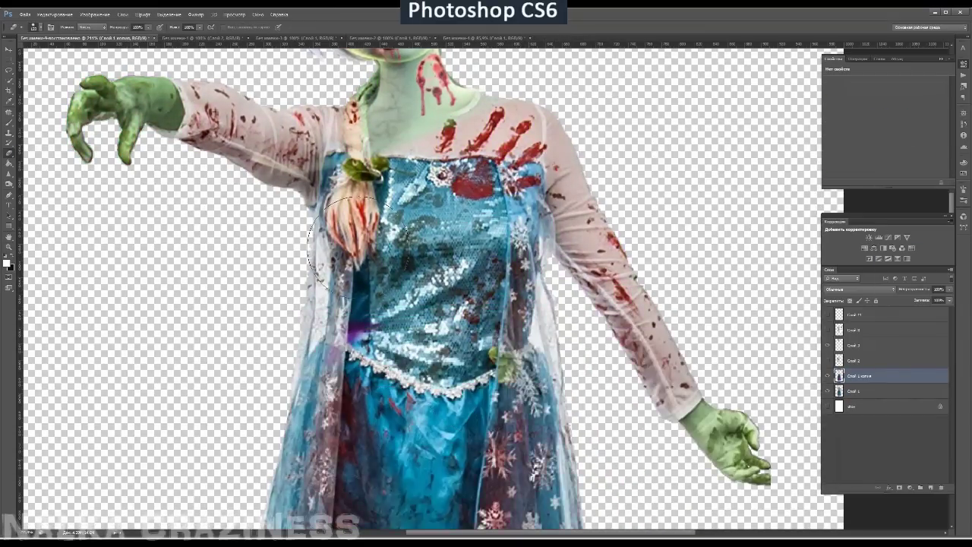
scroll(577, 213, "down", 6)
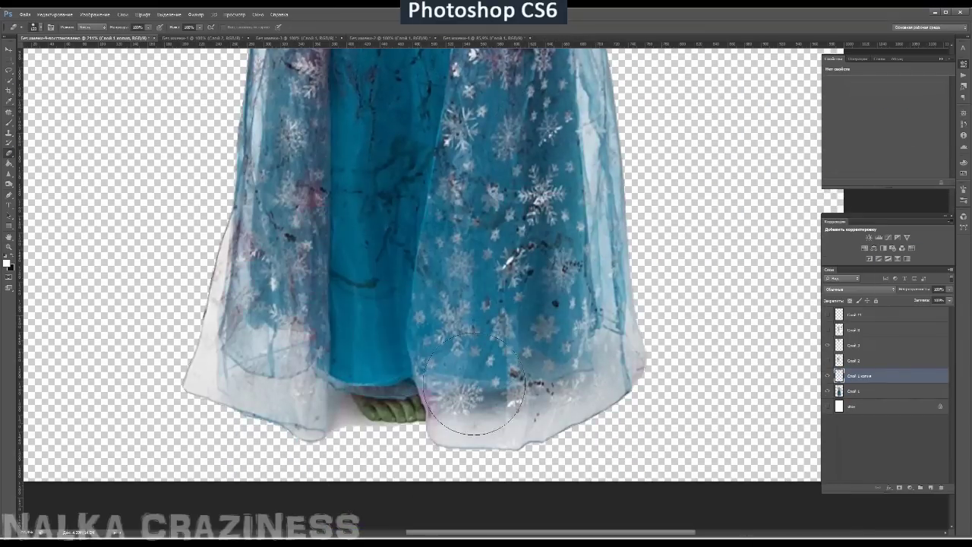
scroll(475, 383, "up", 15)
left_click(30, 27)
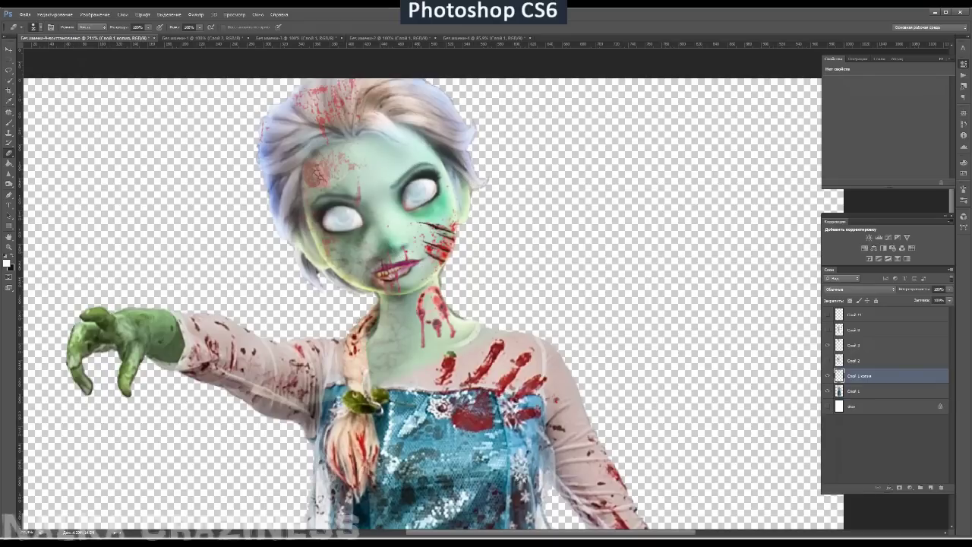
Select the portrait layer and set the brush's foreground colour to dark red.
key("alt+bracketright")
key("alt+bracketright")
left_click(57, 190)
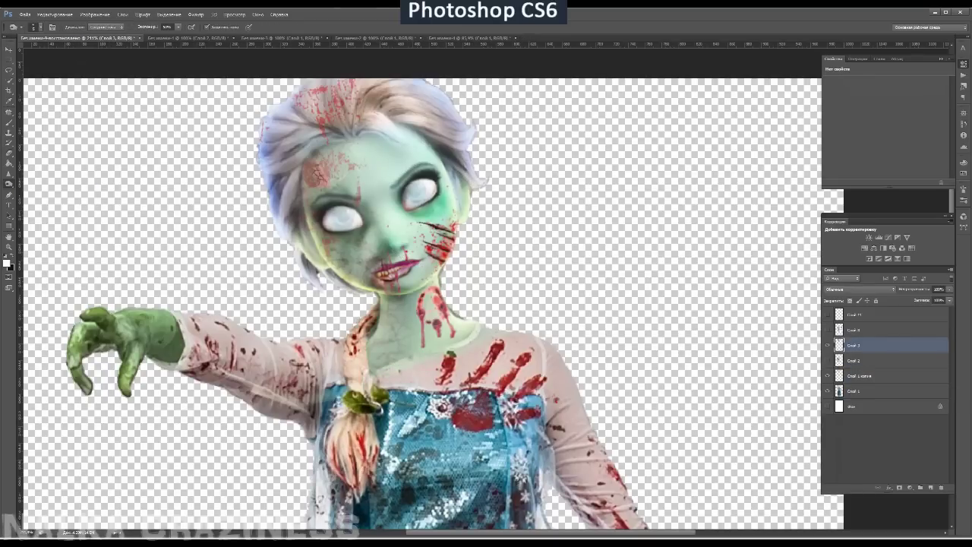
key("b")
left_click(7, 262)
left_click(705, 148)
Erase the green tint left on the chest's bloody handprint and merge the body copy with the body layer.
key("e")
key("alt+bracketleft")
key("alt+bracketleft")
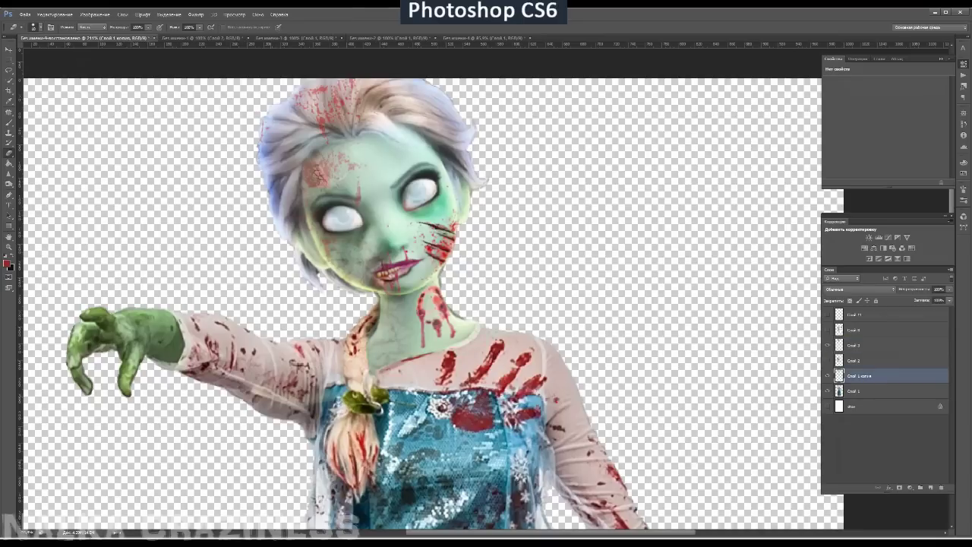
key("ctrl+e")
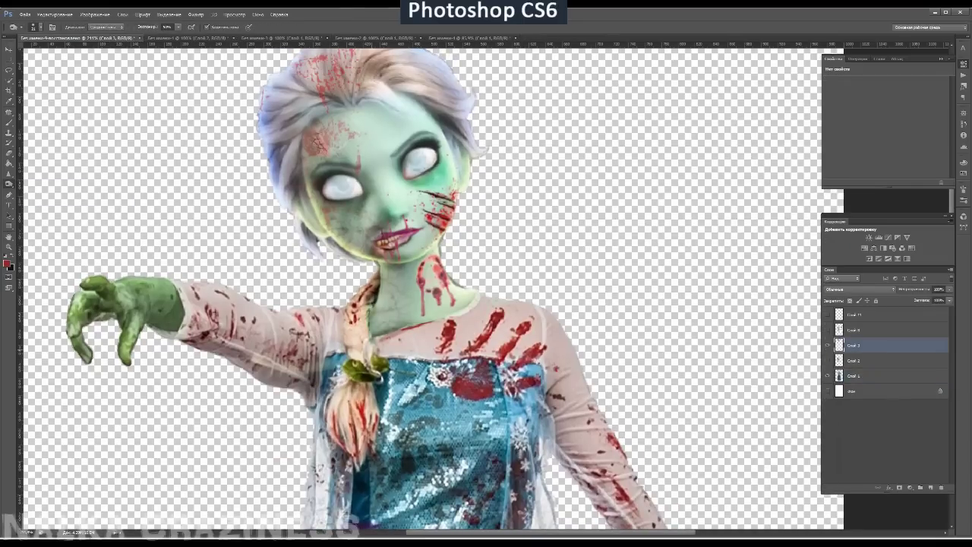
Reshape the body with Puppet Warp, lowering the hanging forearm and adjusting both sides of the waist.
key("ctrl+0")
left_click(55, 14)
left_click(84, 125)
left_click_drag(585, 281, 587, 304)
left_click_drag(456, 255, 461, 260)
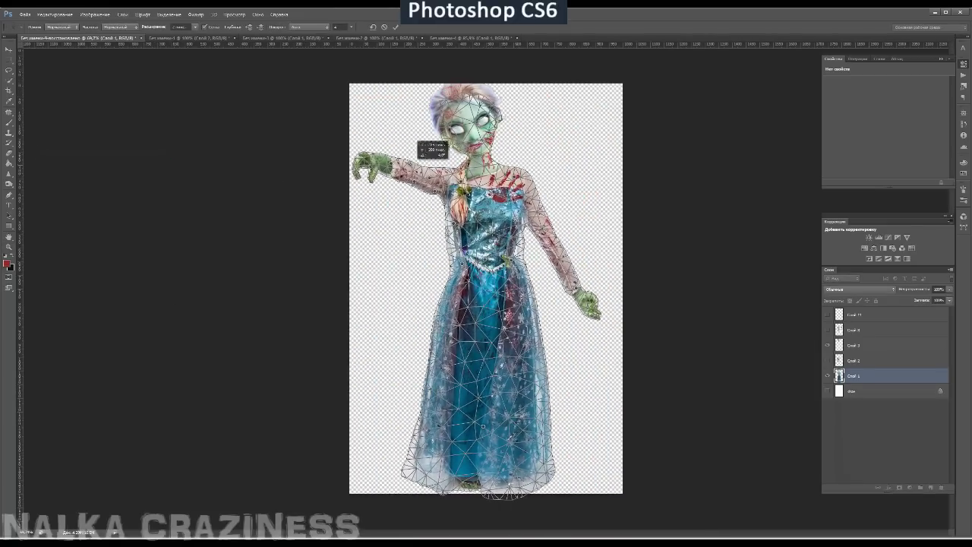
left_click_drag(510, 215, 512, 217)
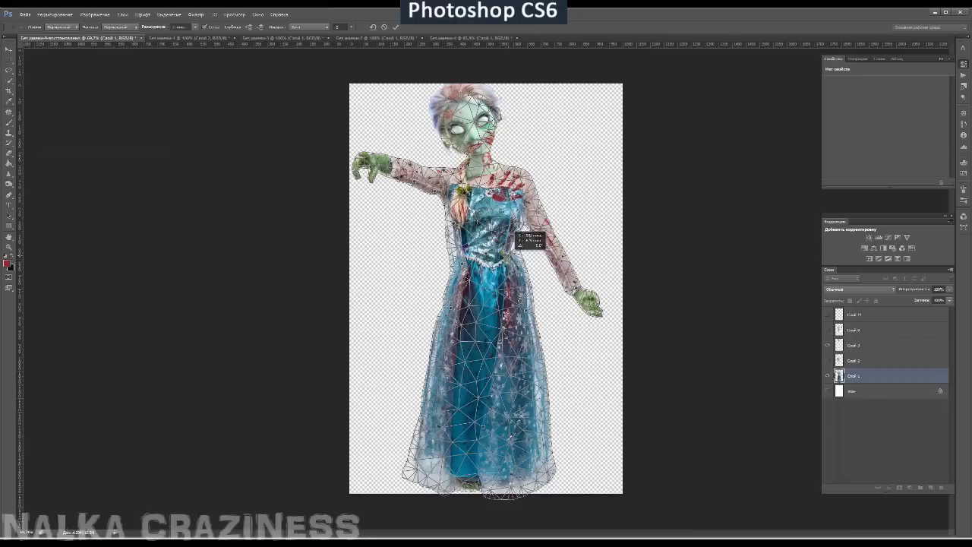
key("Return")
Crop the canvas to a taller frame that includes both hands and leaves a margin above and below the figure.
key("z")
left_click(486, 269)
key("ctrl+minus")
key("ctrl+minus")
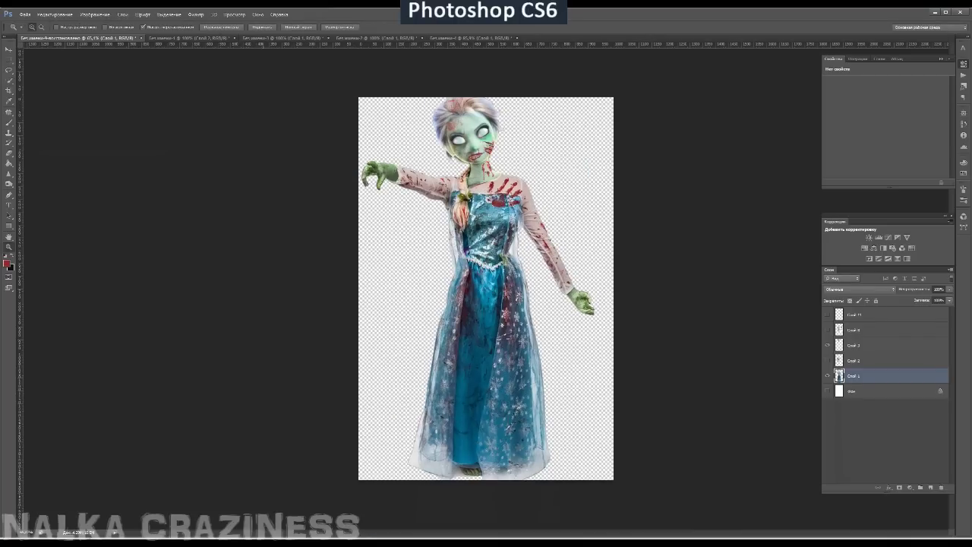
key("c")
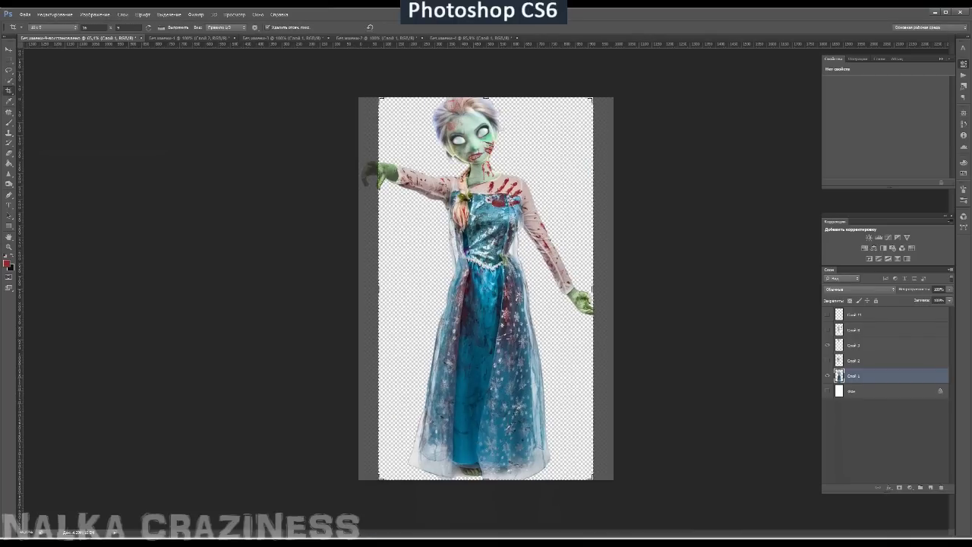
left_click_drag(487, 98, 486, 95)
left_click_drag(486, 89, 486, 86)
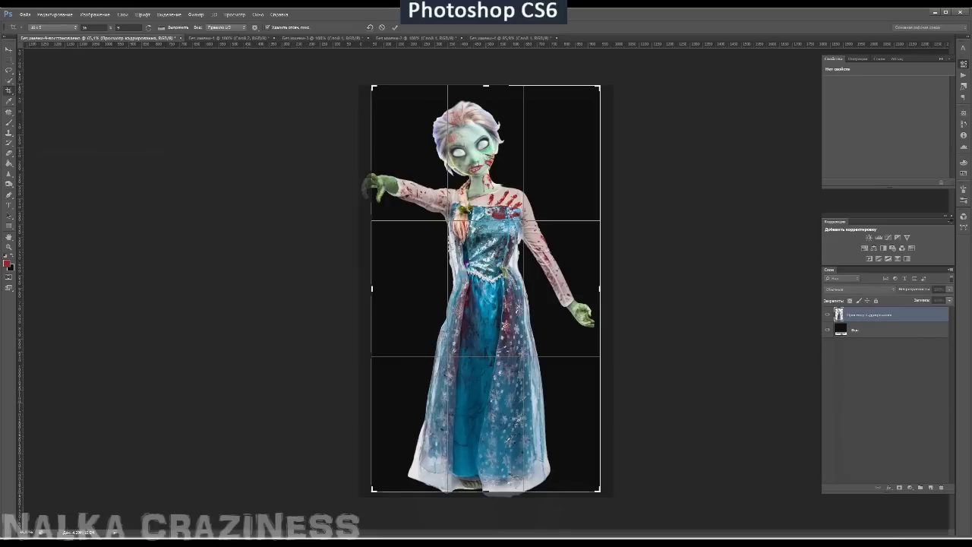
left_click_drag(366, 288, 362, 275)
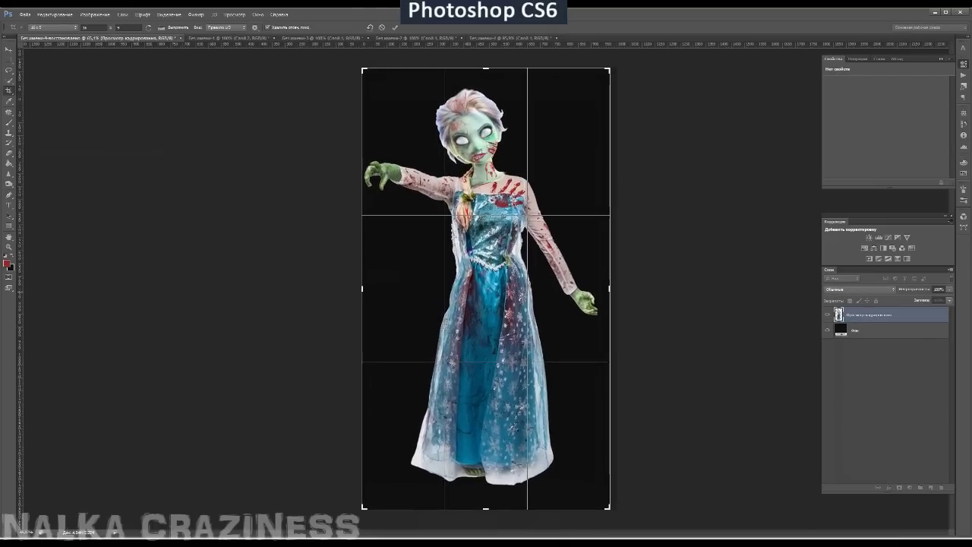
key("Return")
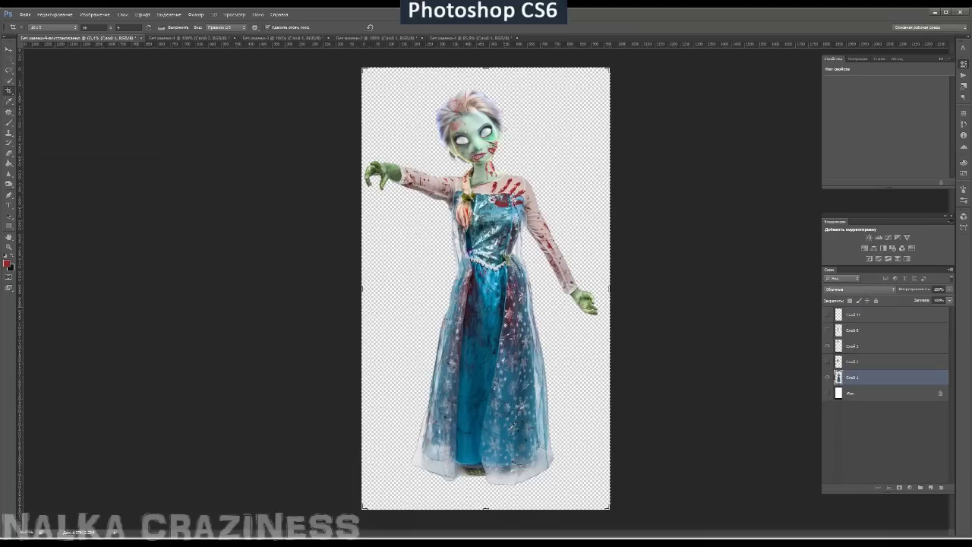
Examine the finished zombie's face, neck, arm and dress up close, and the whole figure.
key("z")
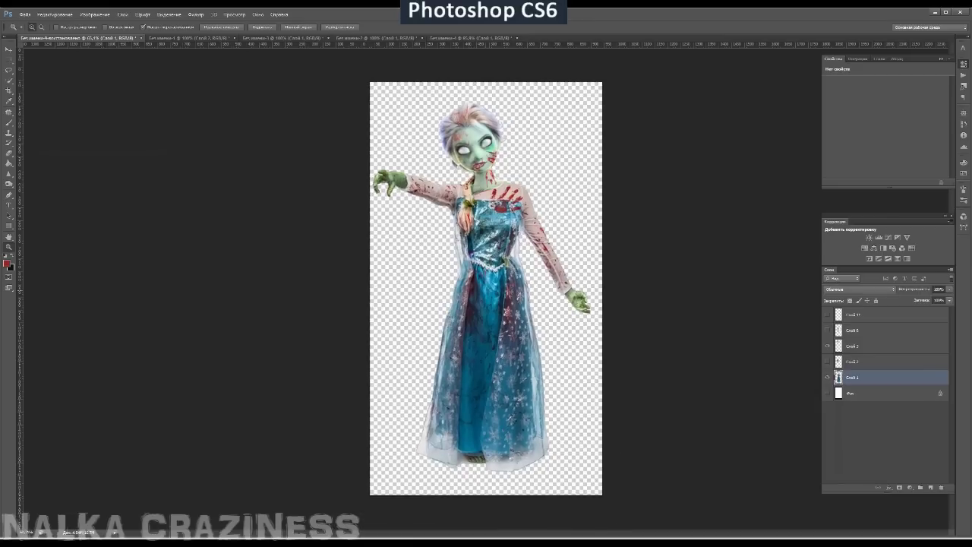
key("ctrl+1")
scroll(486, 289, "up", 3)
scroll(487, 289, "up", 2)
left_click(471, 164)
scroll(486, 289, "up", 3)
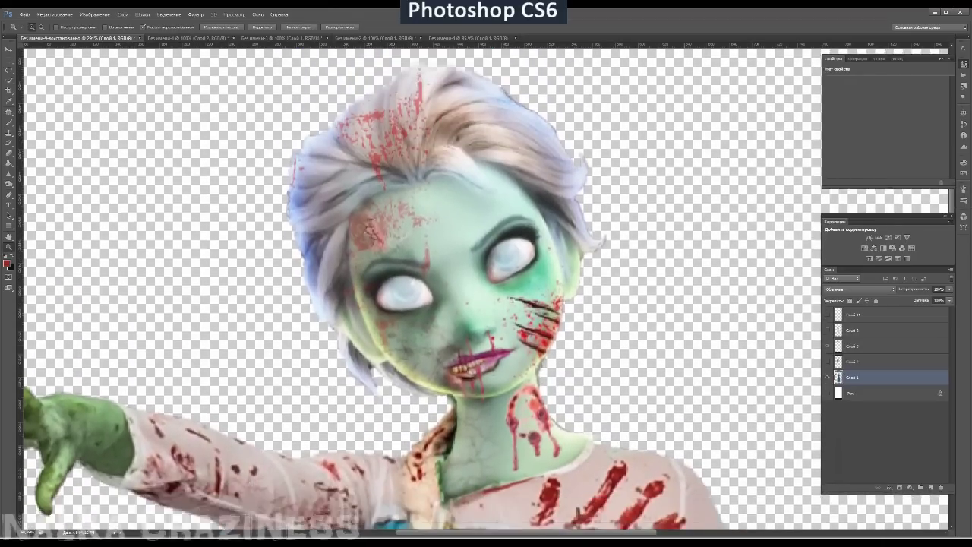
scroll(487, 289, "down", 4)
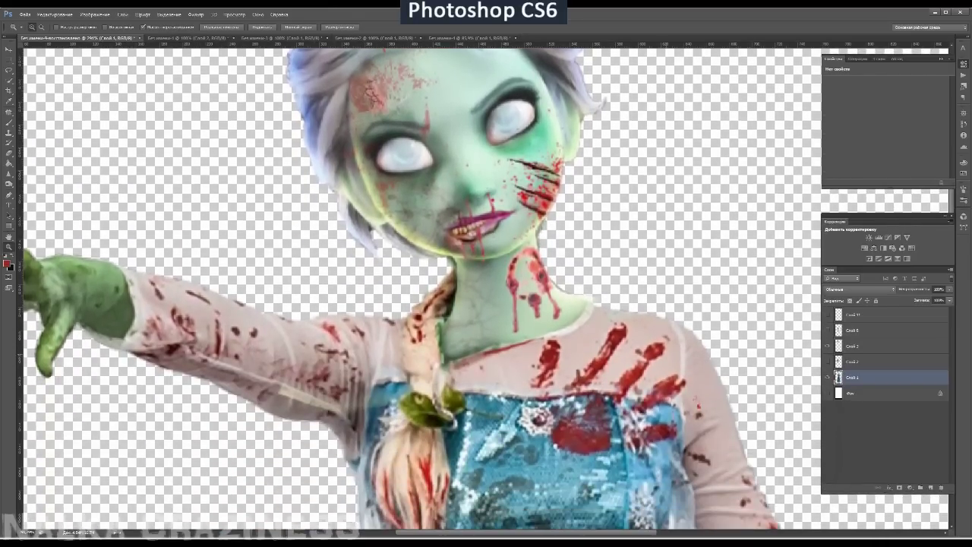
scroll(487, 289, "down", 3)
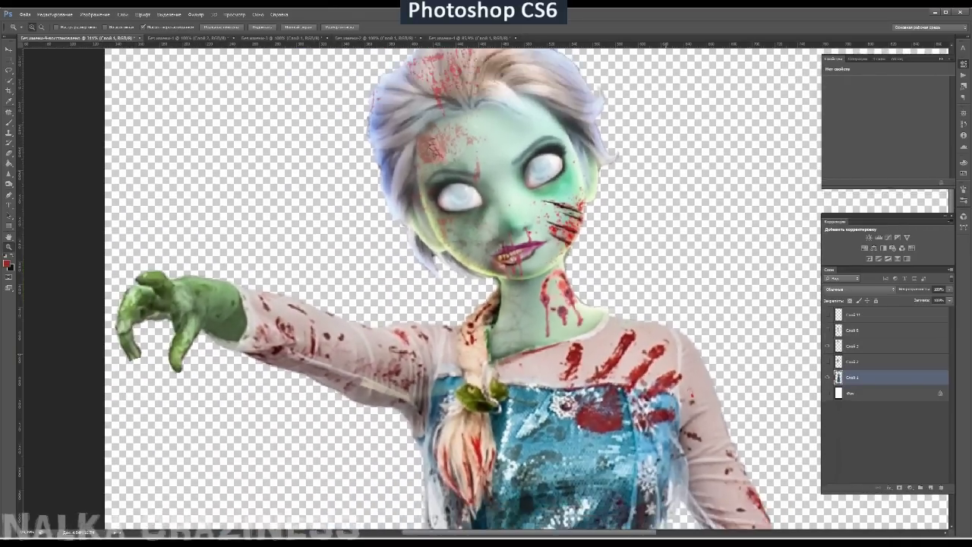
scroll(487, 288, "down", 2)
scroll(767, 357, "down", 4)
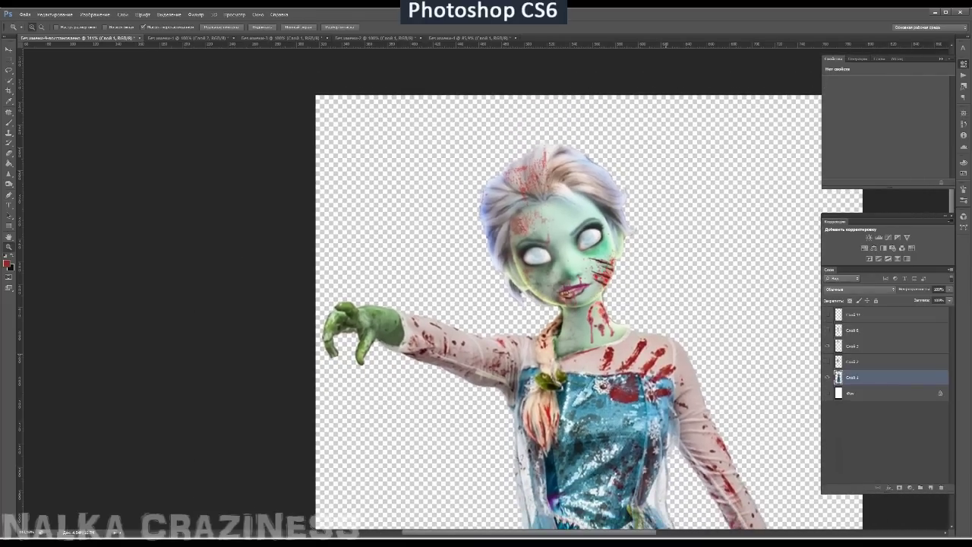
scroll(684, 365, "down", 3)
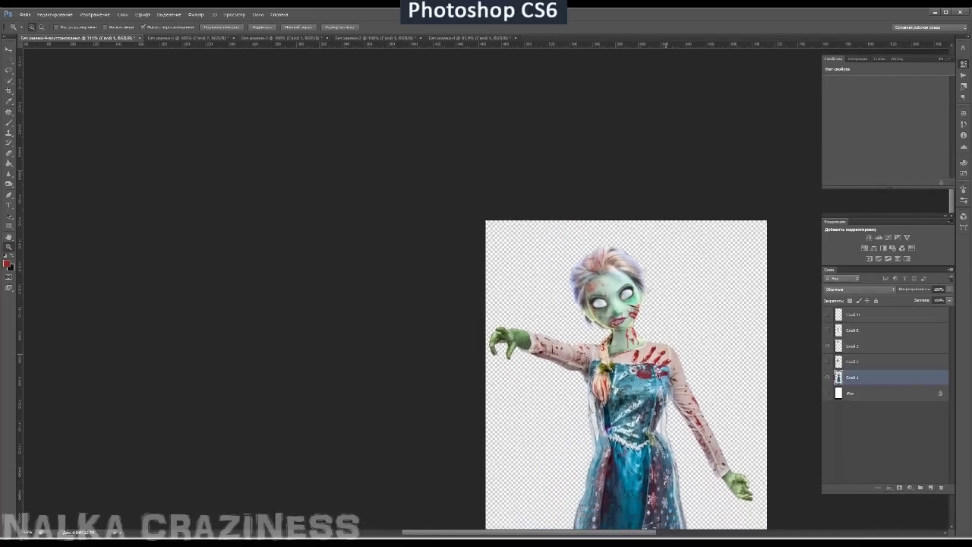
scroll(559, 410, "down", 2)
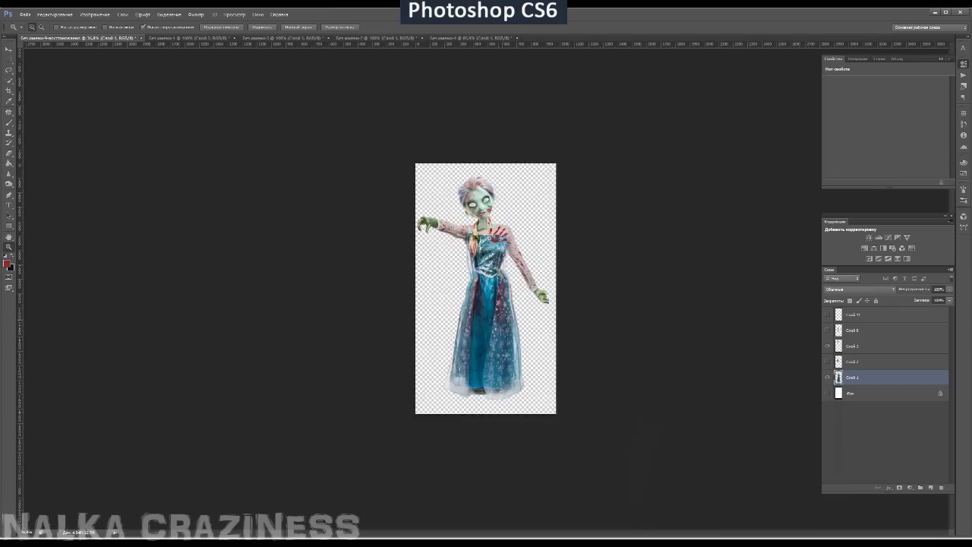
scroll(487, 288, "up", 3)
scroll(486, 289, "down", 1)
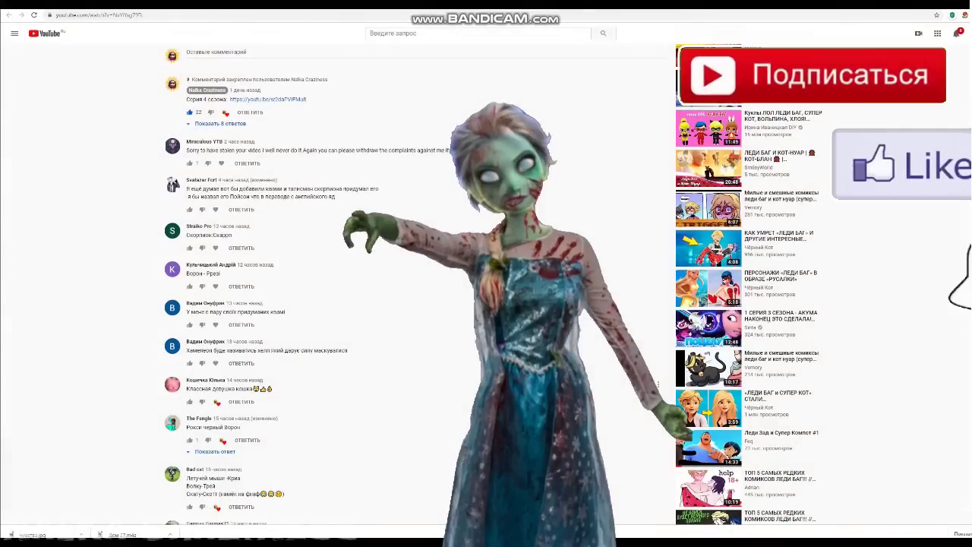
scroll(417, 289, "down", 1)
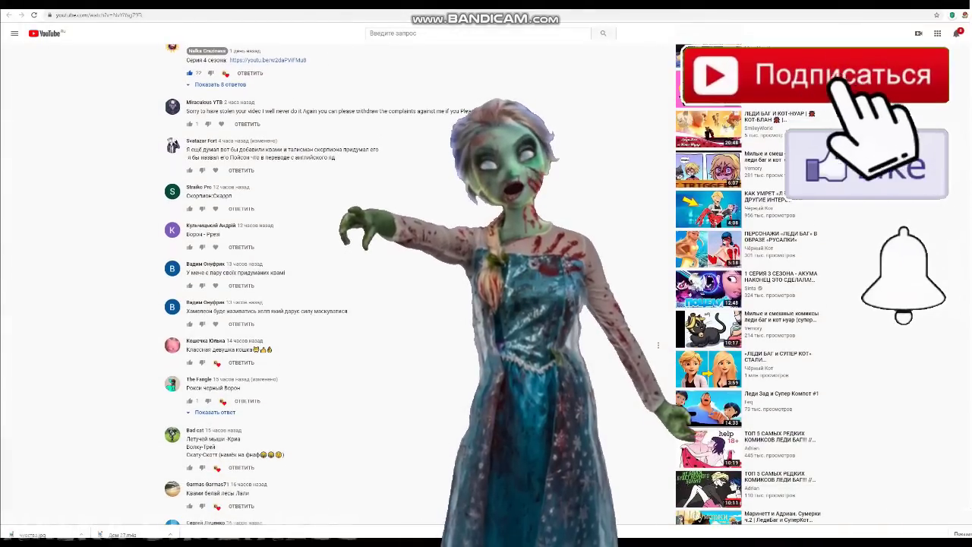
scroll(418, 289, "down", 1)
scroll(418, 289, "down", 1)
scroll(418, 288, "down", 6)
scroll(418, 289, "down", 3)
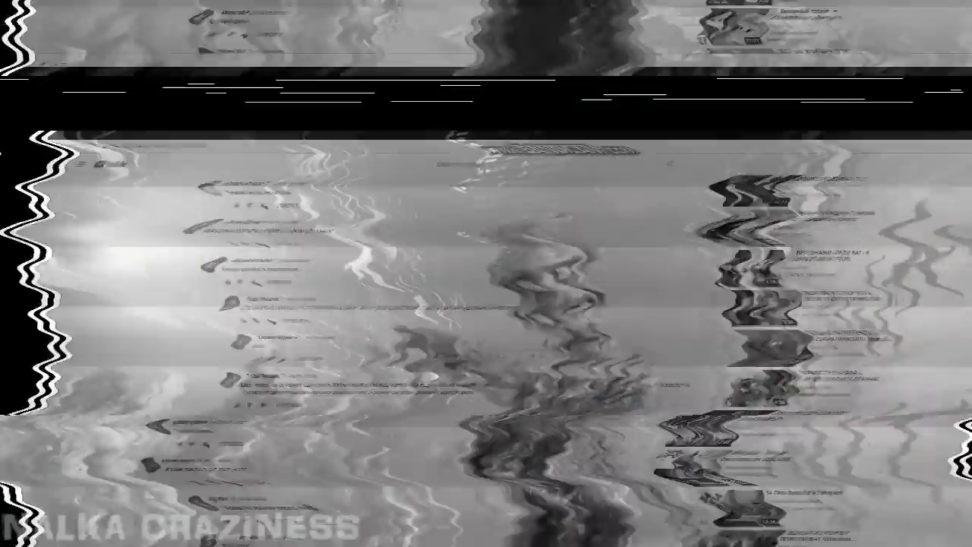